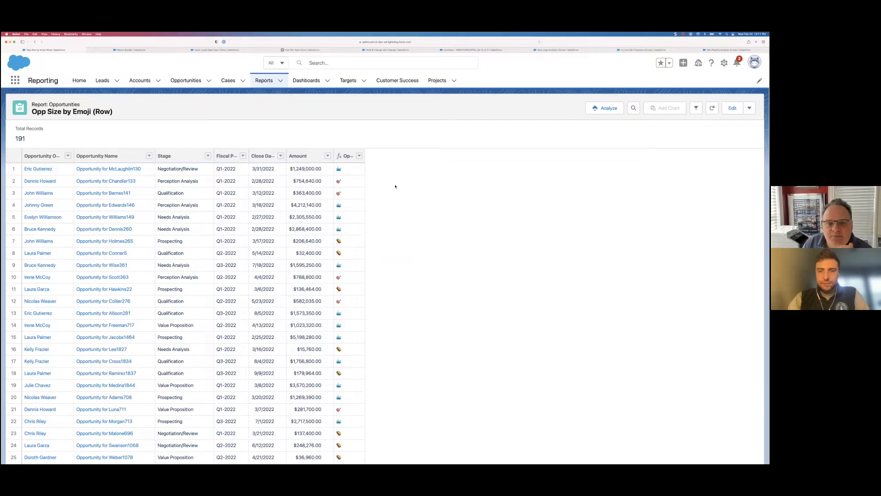
Open the Opp Size by Emoji (Row) report for editing and bring up its Opp Size row-level formula
key(super+equal)
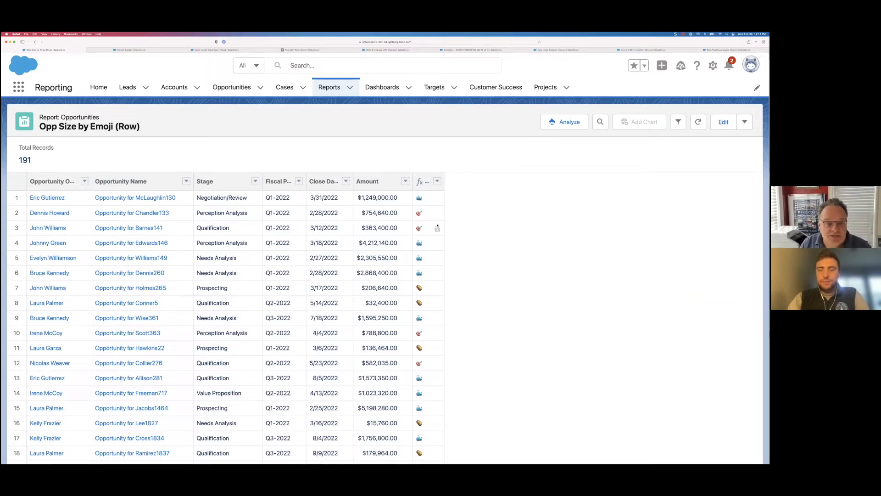
click(723, 122)
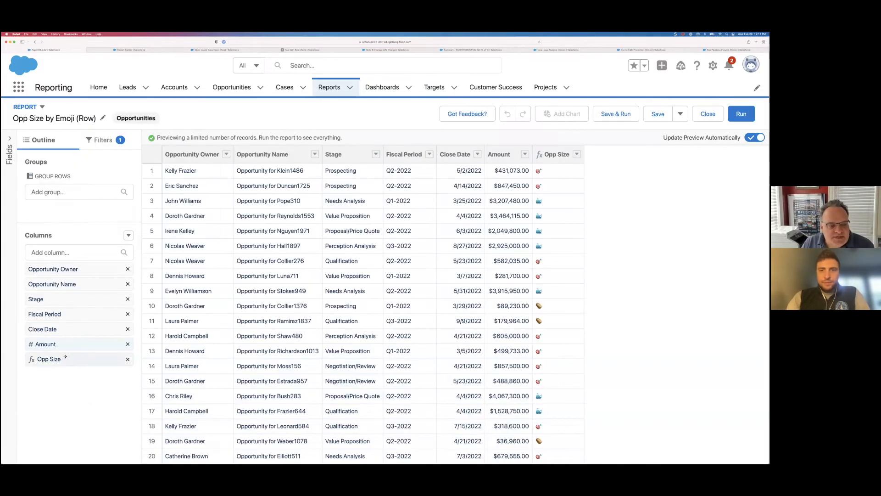
click(129, 236)
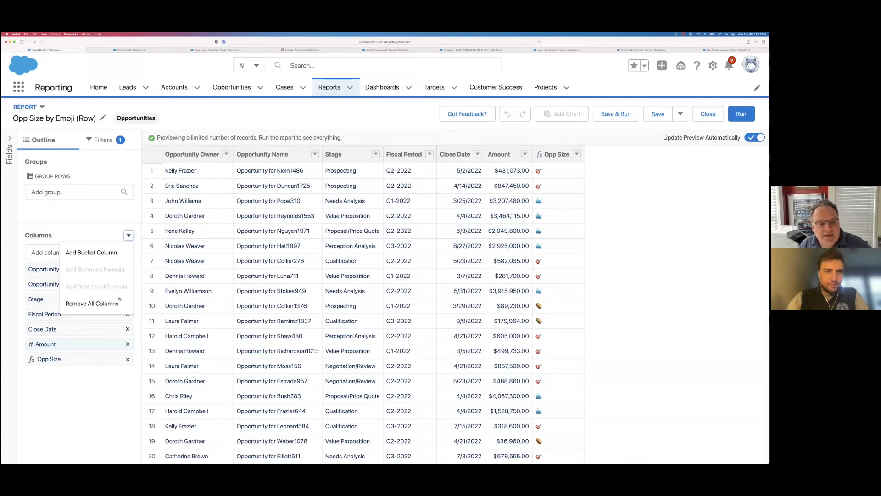
click(111, 400)
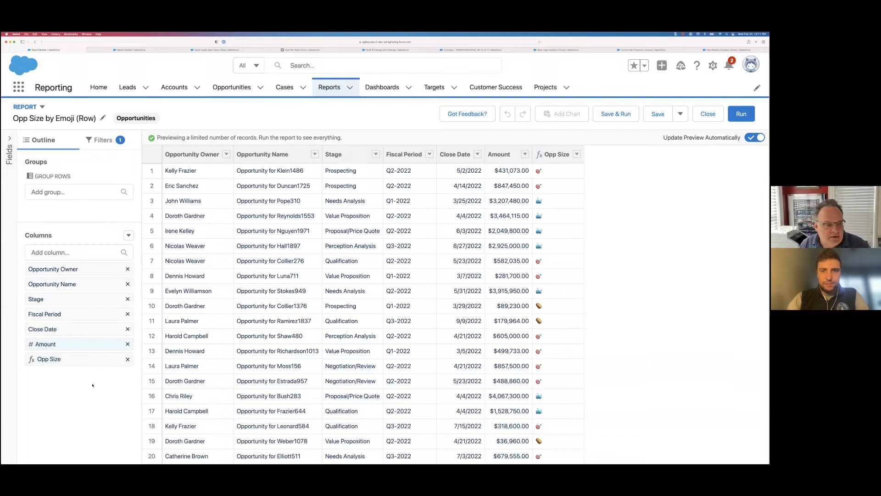
click(81, 358)
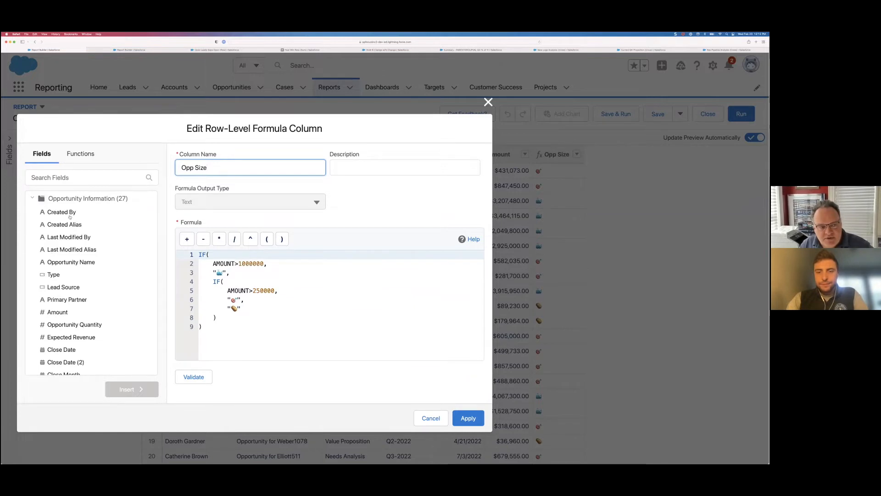
Compare the available fields and functions for the Opp Size formula, and highlight the Amount field
click(81, 154)
click(41, 154)
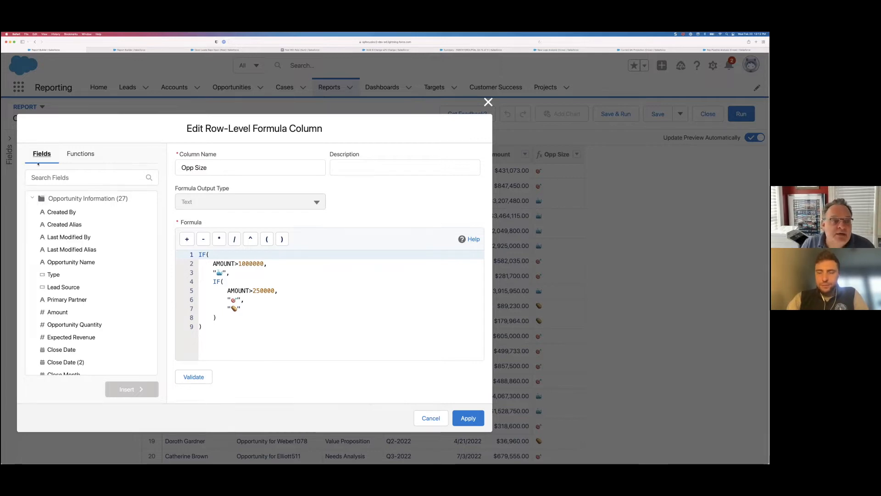
click(83, 153)
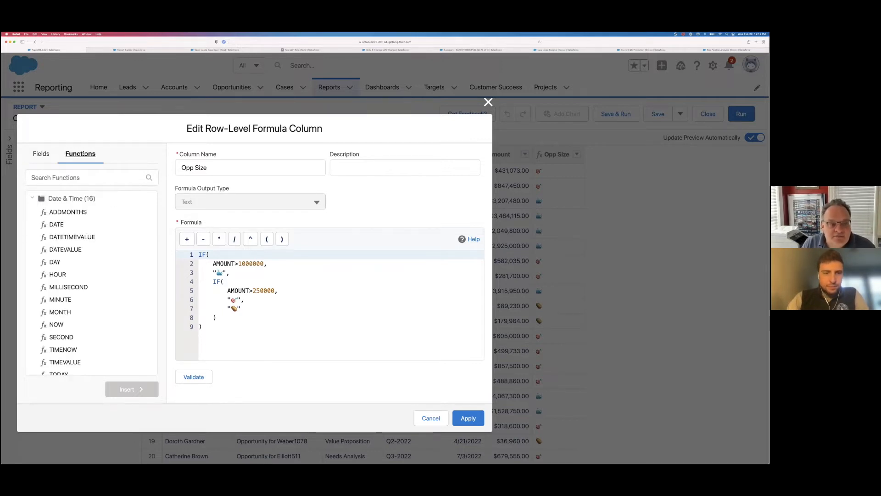
click(42, 154)
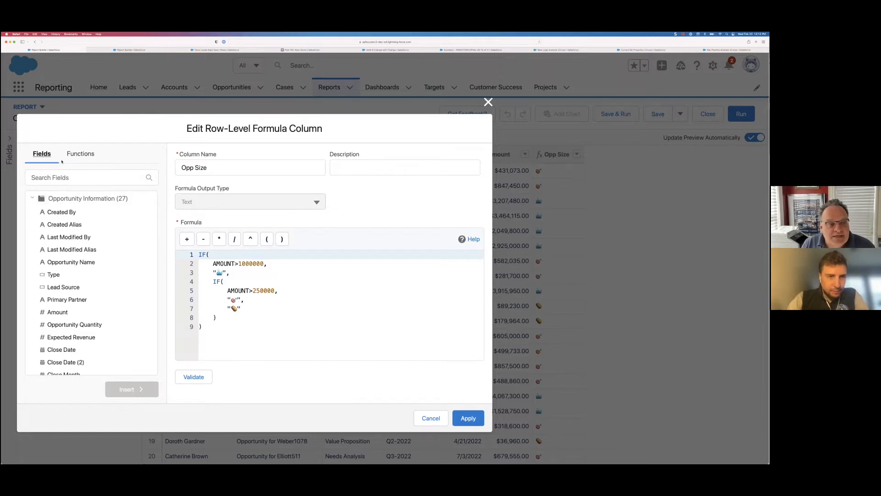
click(64, 314)
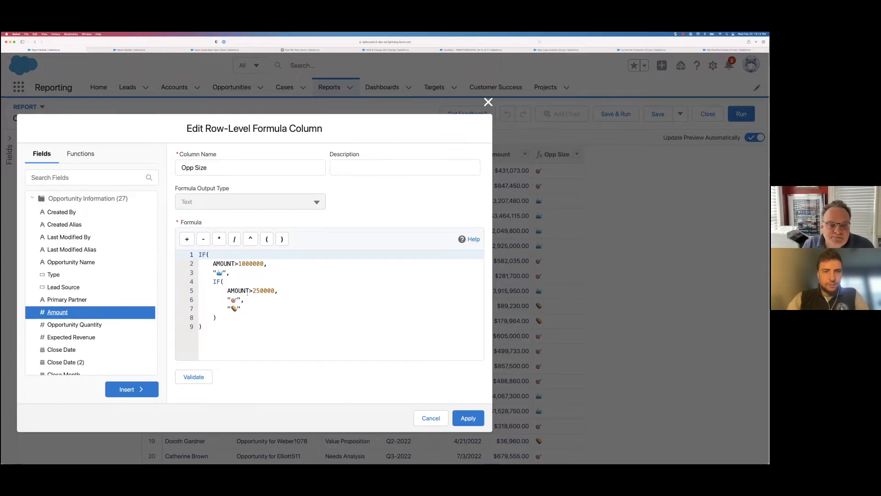
Browse the formula functions by category, collapsing and expanding Date & Time, Logical and Math
click(91, 154)
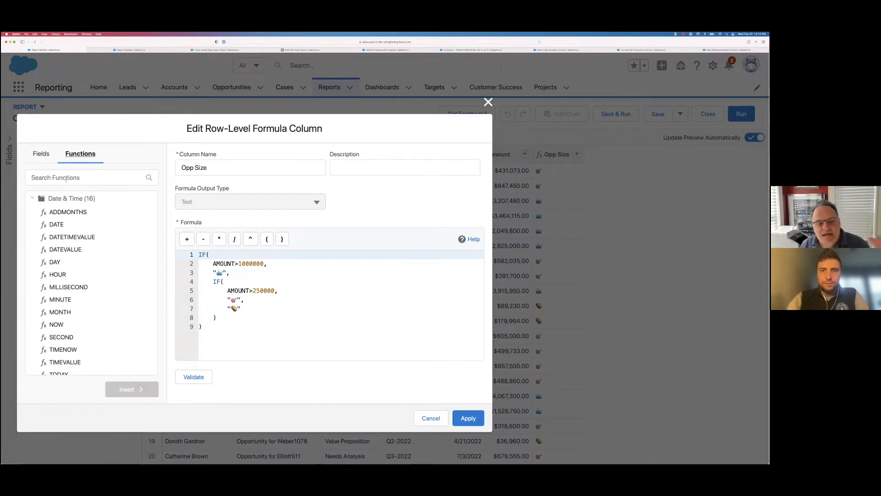
click(31, 198)
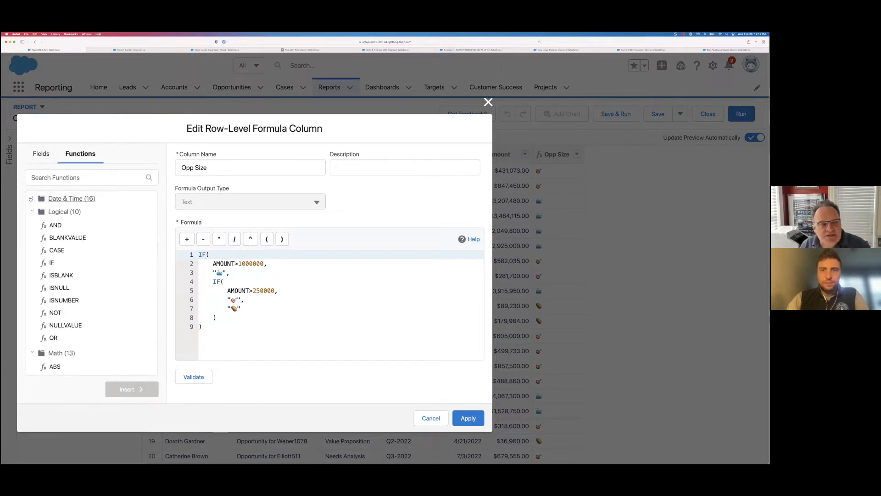
click(54, 208)
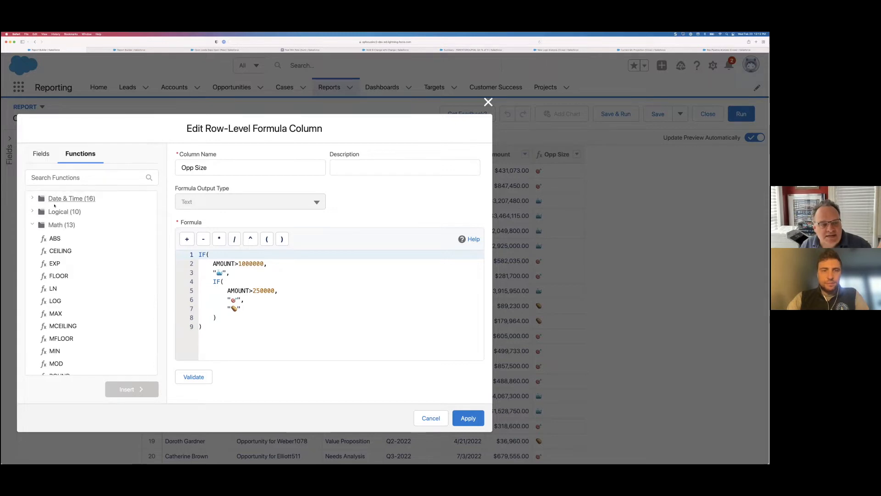
click(32, 224)
click(32, 223)
click(32, 211)
click(31, 198)
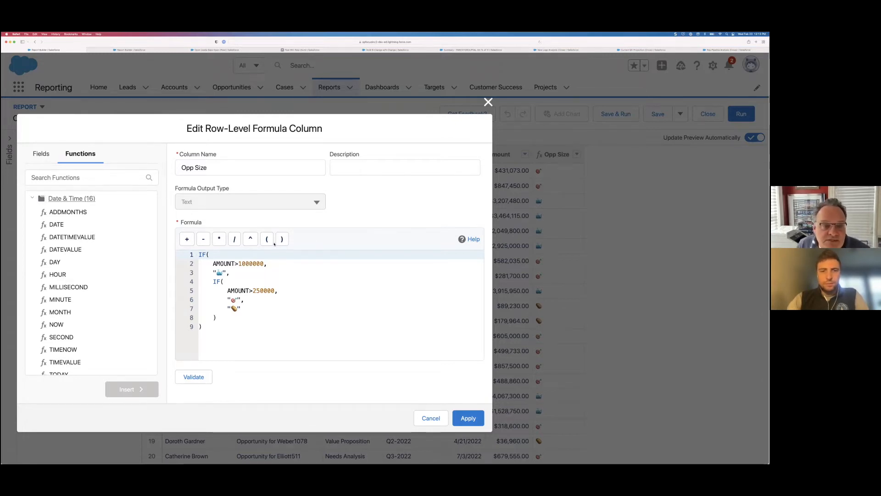
Examine the formula output type and the nested IF formula, including its two Amount thresholds and the emoji results
drag(176, 188, 232, 190)
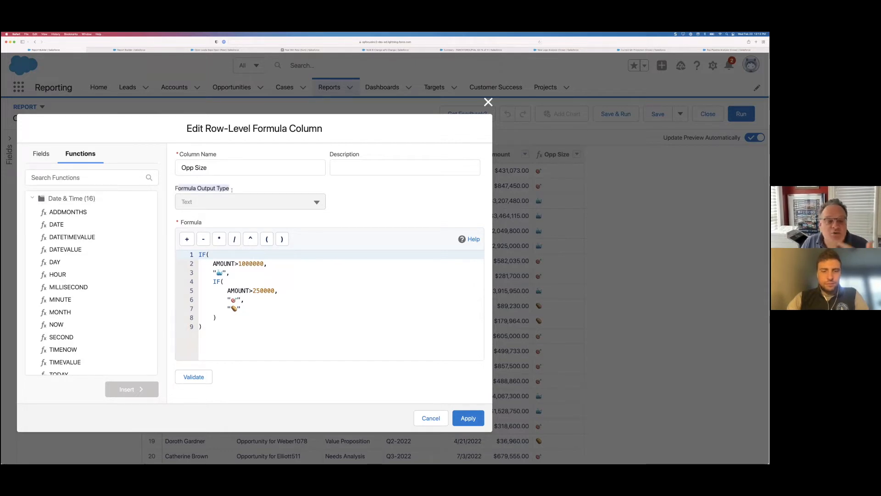
drag(200, 255, 246, 330)
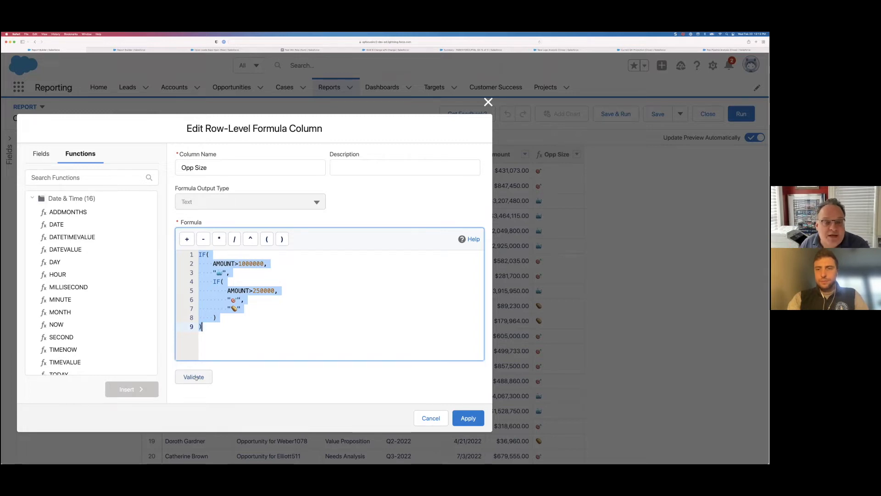
click(275, 323)
drag(198, 255, 258, 272)
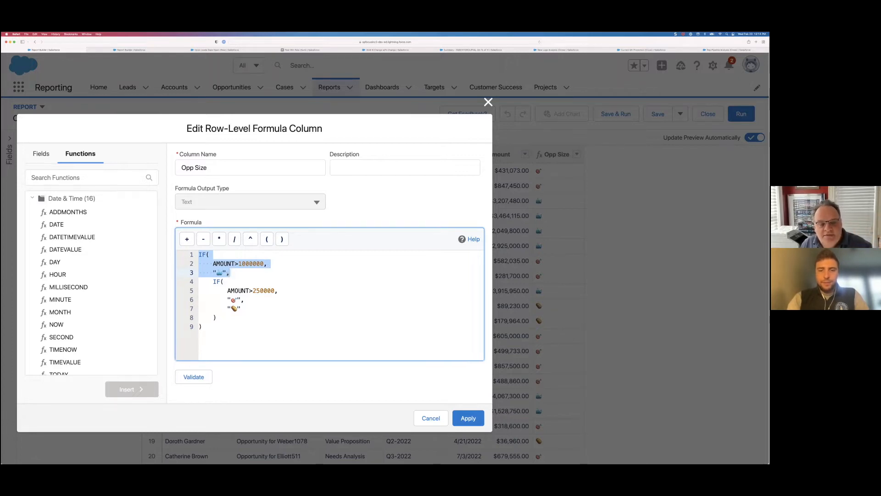
click(257, 273)
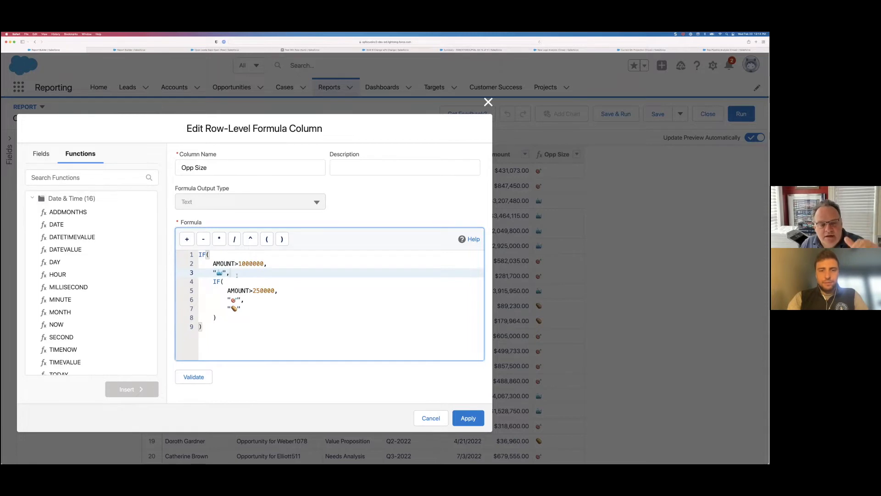
drag(257, 273, 254, 309)
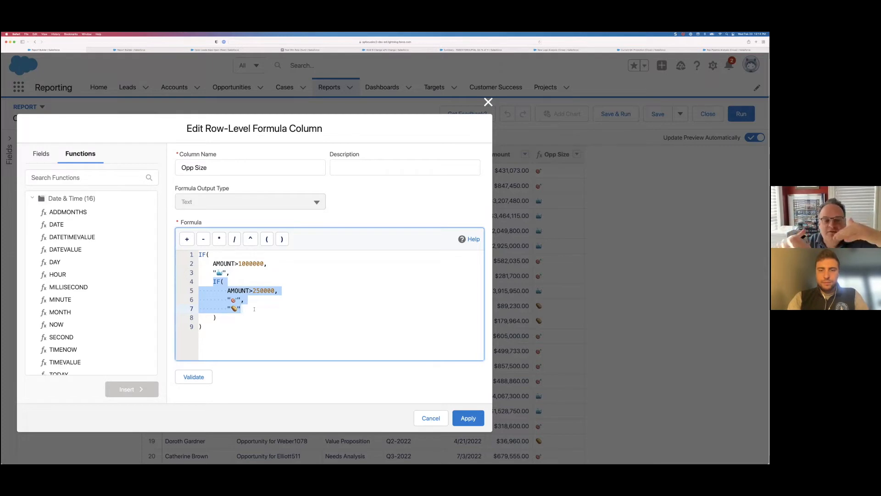
drag(225, 300, 257, 309)
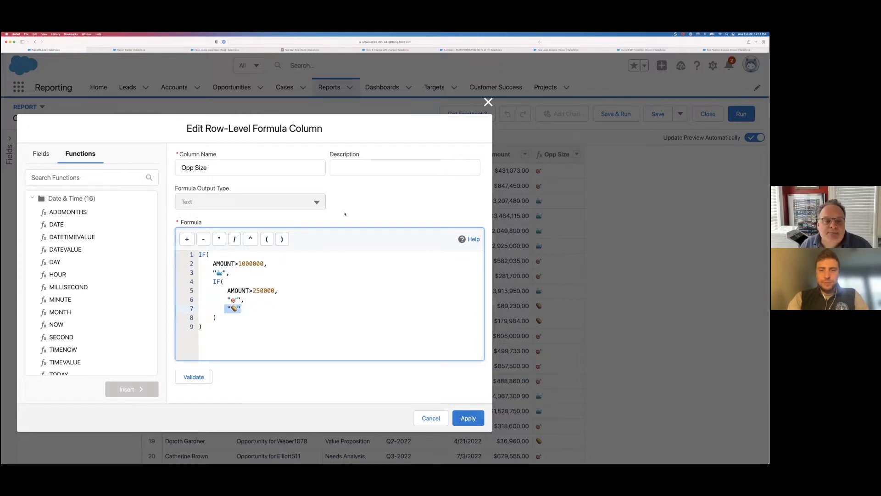
Close the Opp Size formula without applying changes and switch to PowerPoint
click(244, 227)
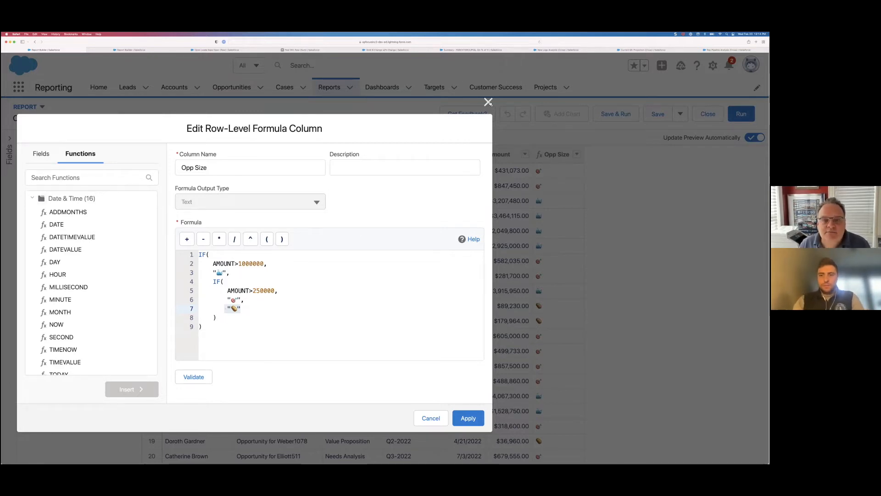
key(Escape)
key(super+Tab)
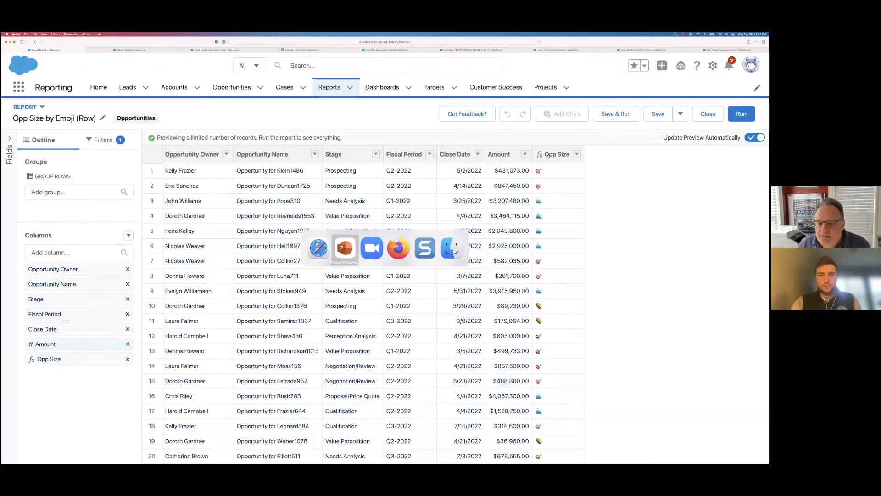
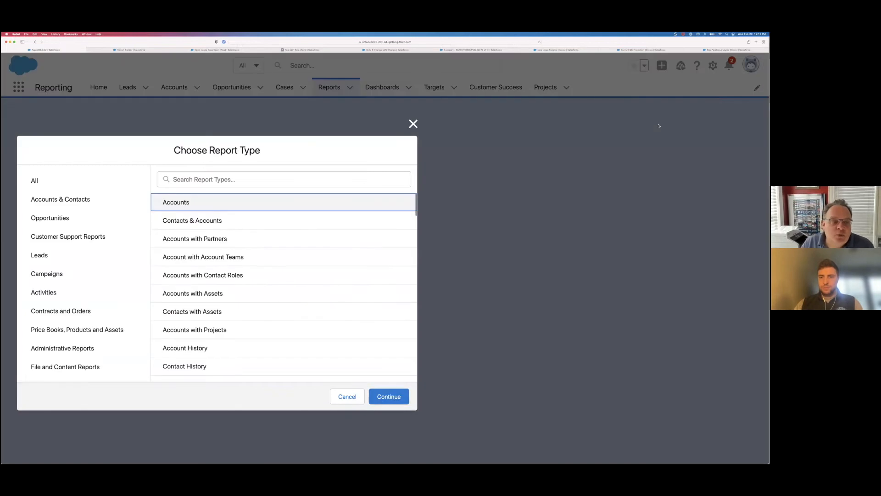
Start a new report of the Opportunities type and group its rows by Close Date
click(80, 217)
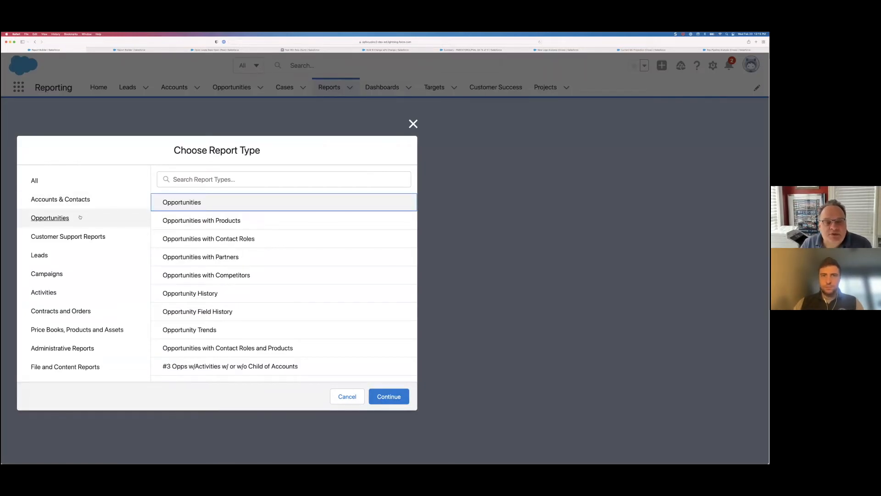
click(391, 398)
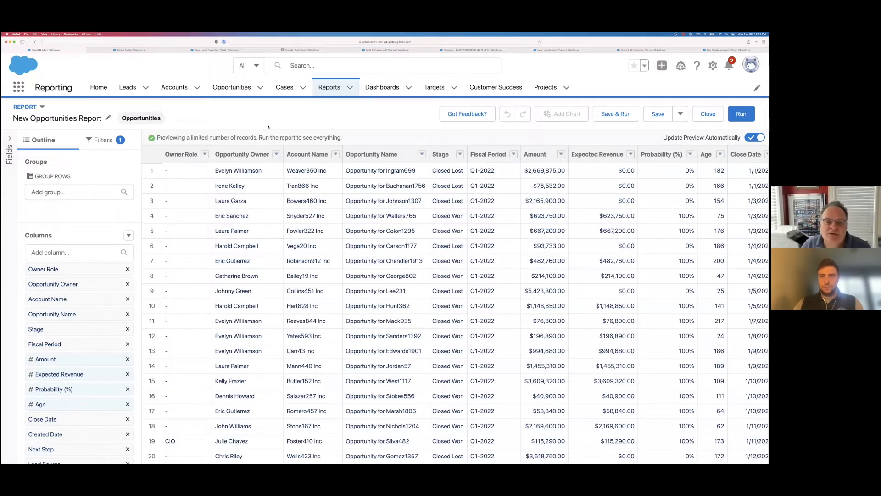
click(90, 193)
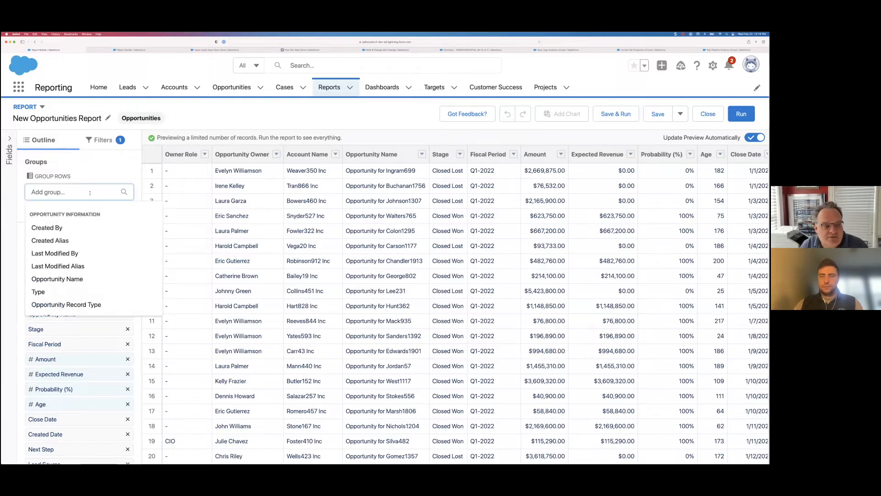
text(close)
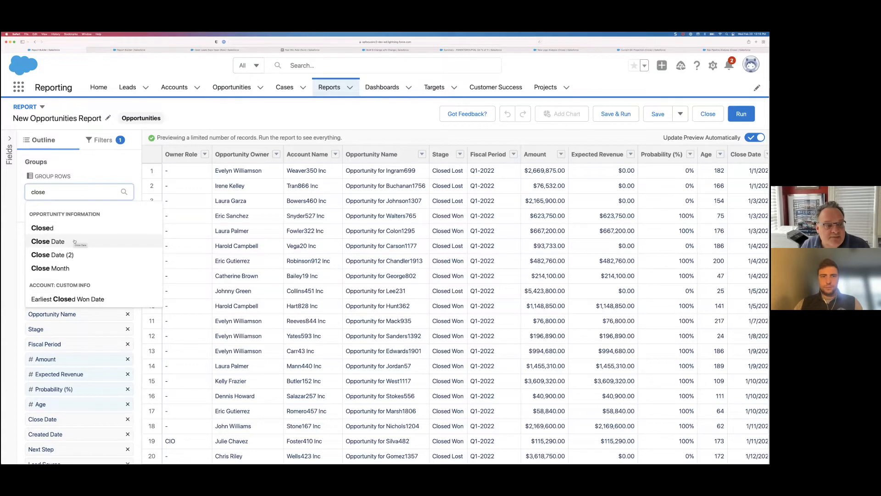
click(73, 241)
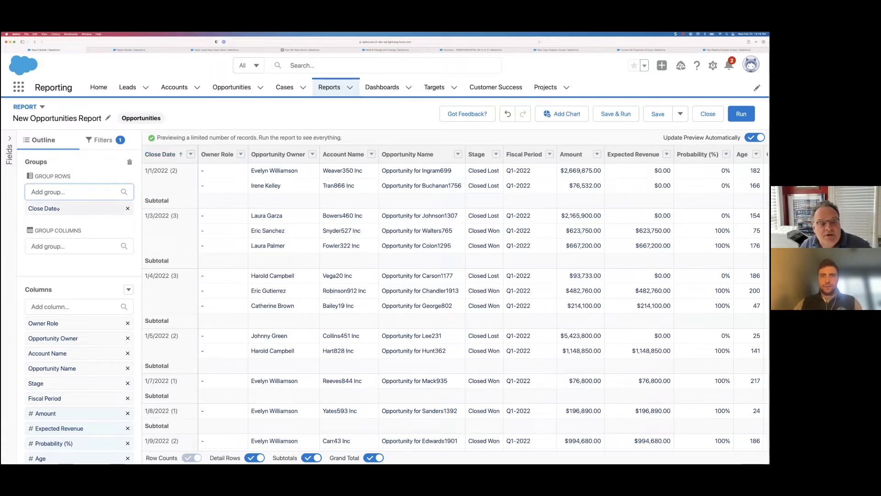
Set the Close Date row group's date grouping to Fiscal Year
click(190, 154)
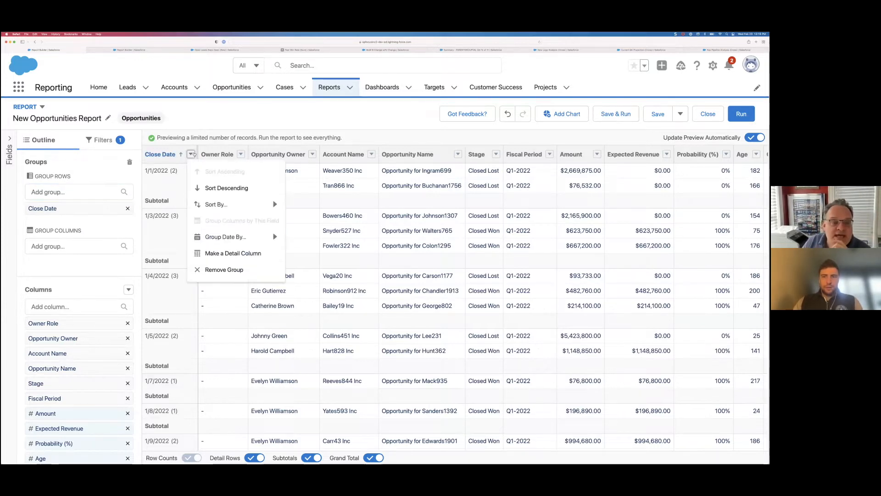
mouse_move(248, 237)
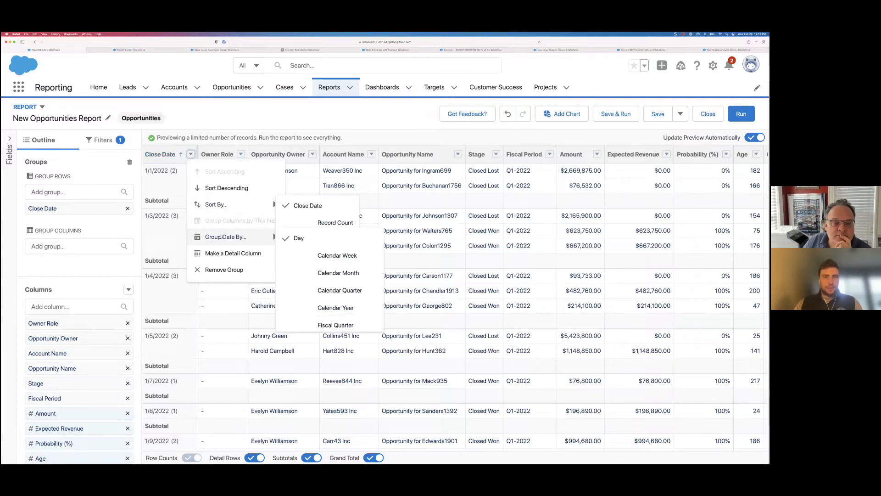
click(339, 324)
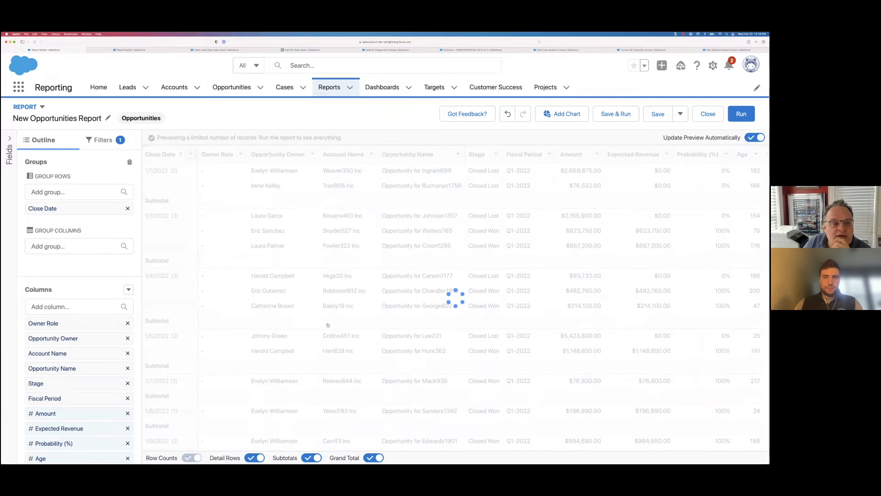
Add Close Date (2) as a second row group and set its date grouping to Fiscal Quarter
click(62, 191)
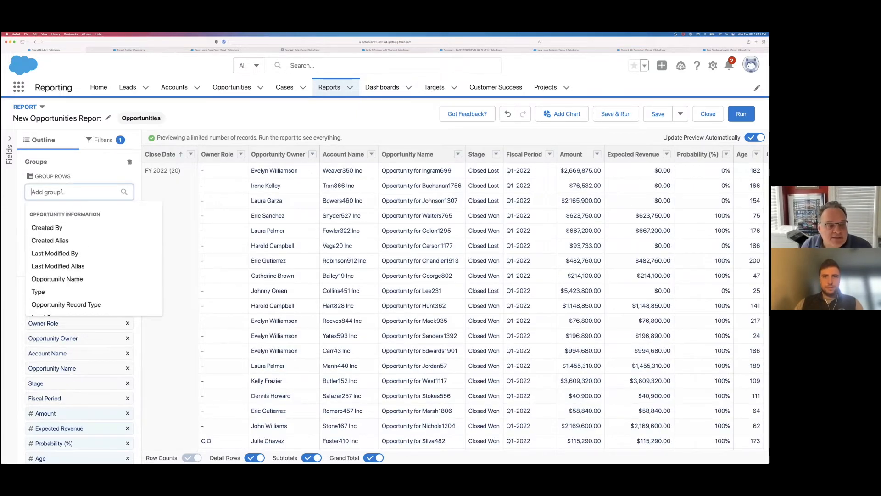
text(close)
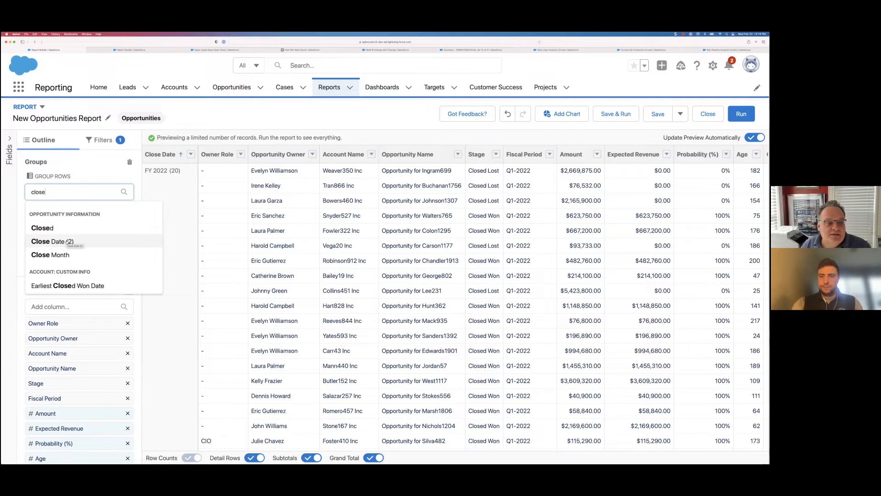
click(68, 242)
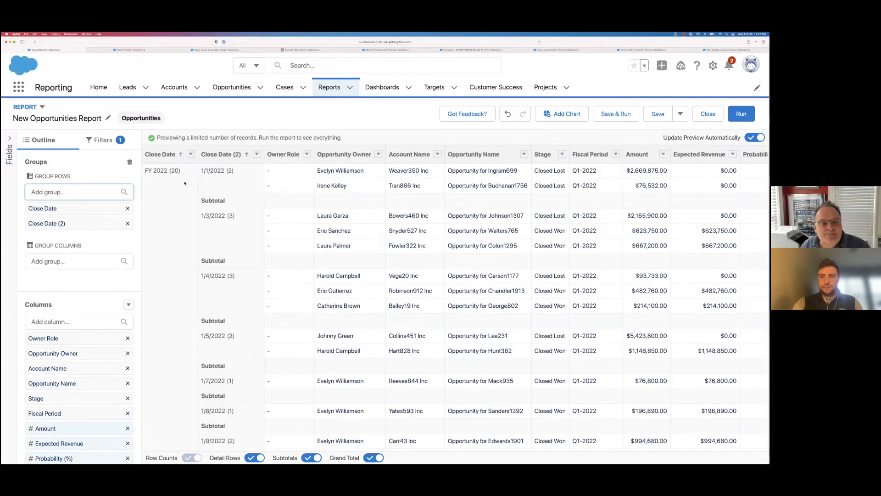
click(257, 154)
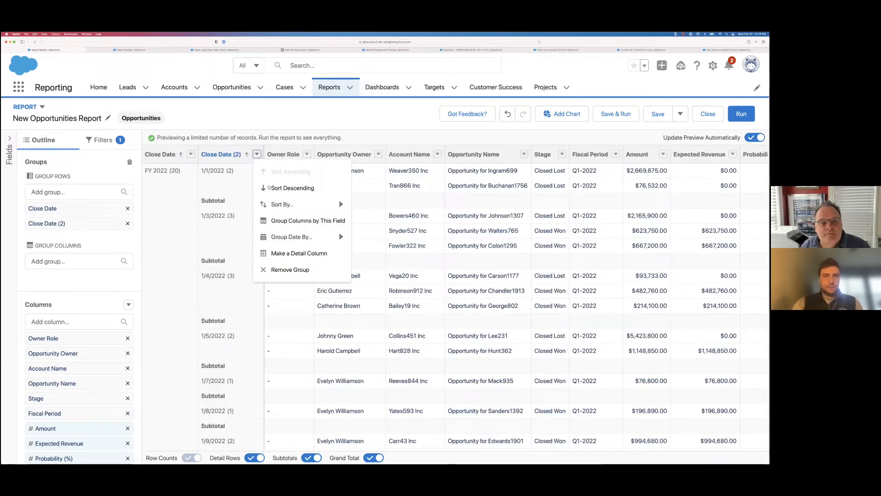
mouse_move(288, 237)
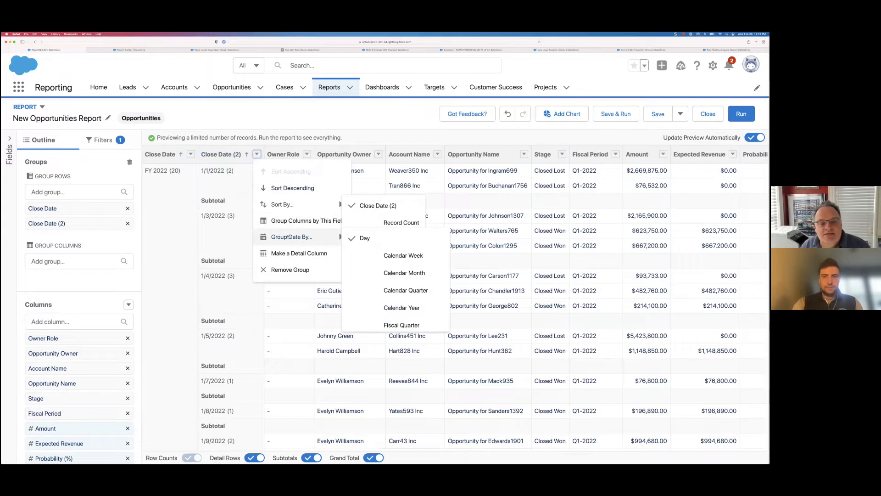
click(400, 321)
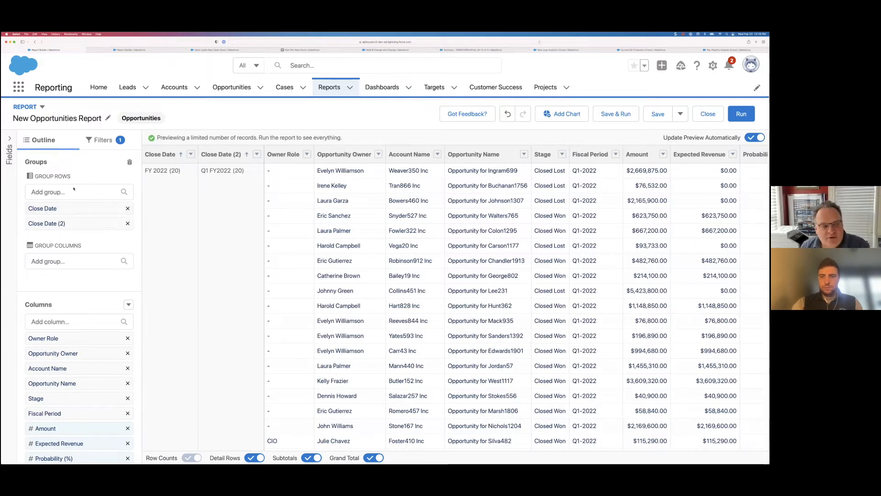
Set the Close Date filter's range to All Time and apply it
click(103, 142)
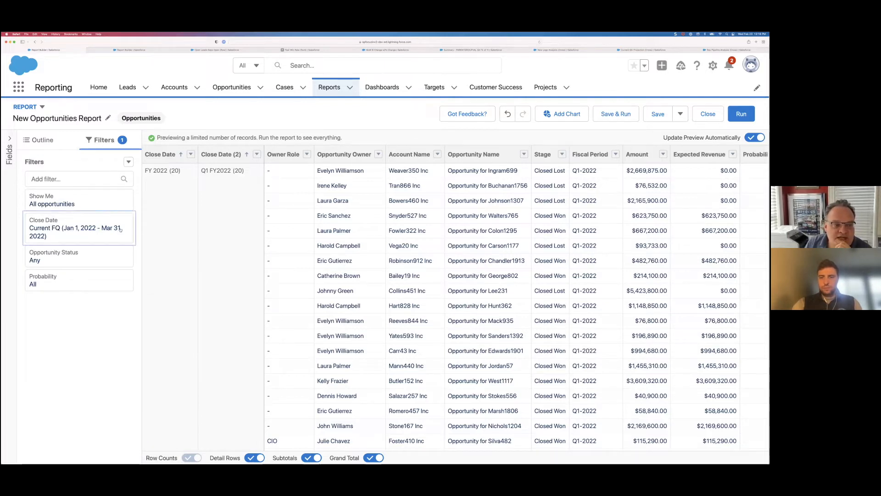
click(76, 229)
click(178, 243)
click(190, 260)
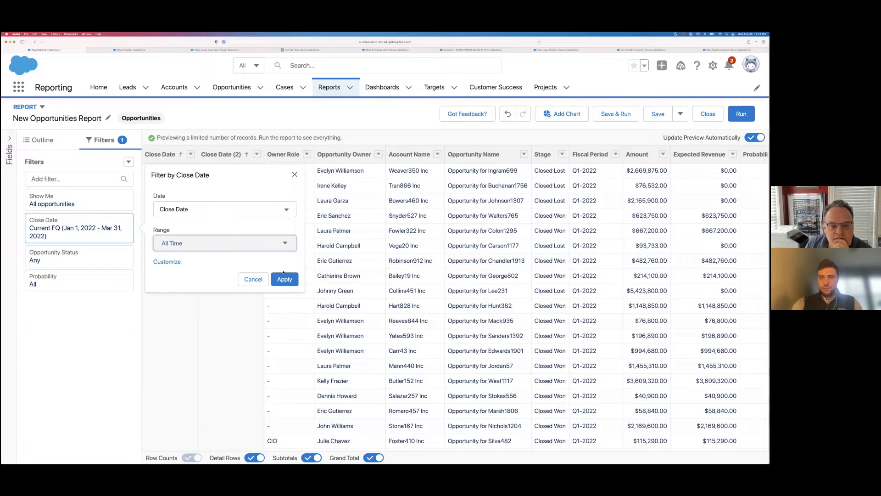
click(285, 279)
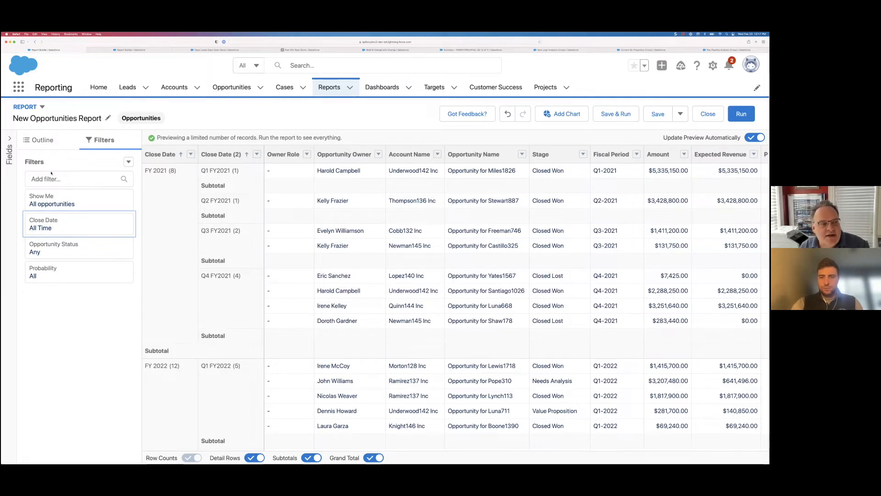
Start a row-level formula column named "Close Date (3)" with the Date output type
click(42, 140)
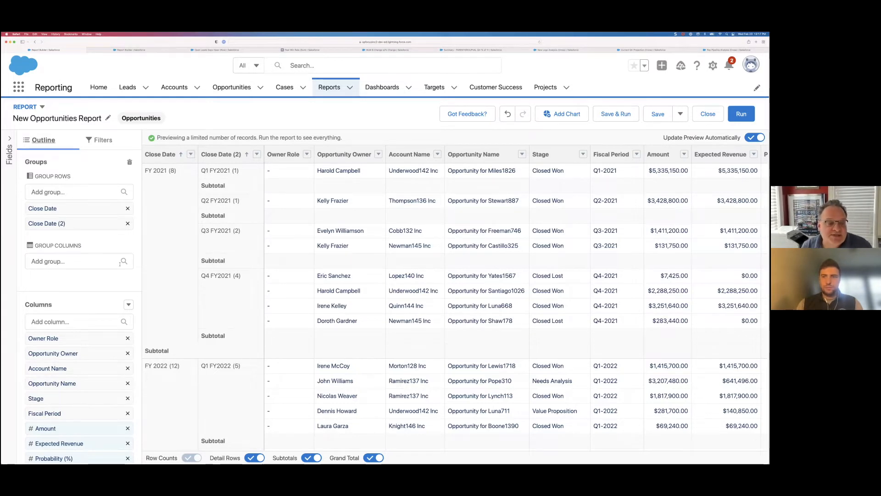
drag(30, 305, 62, 304)
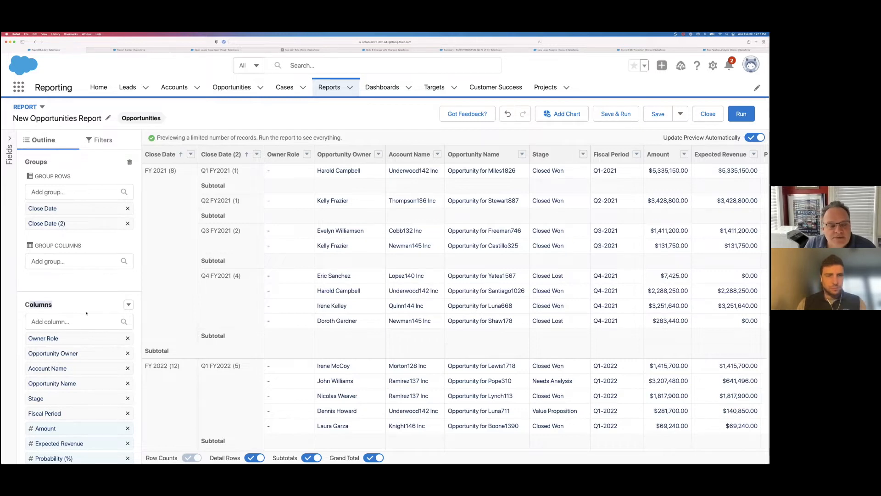
click(128, 305)
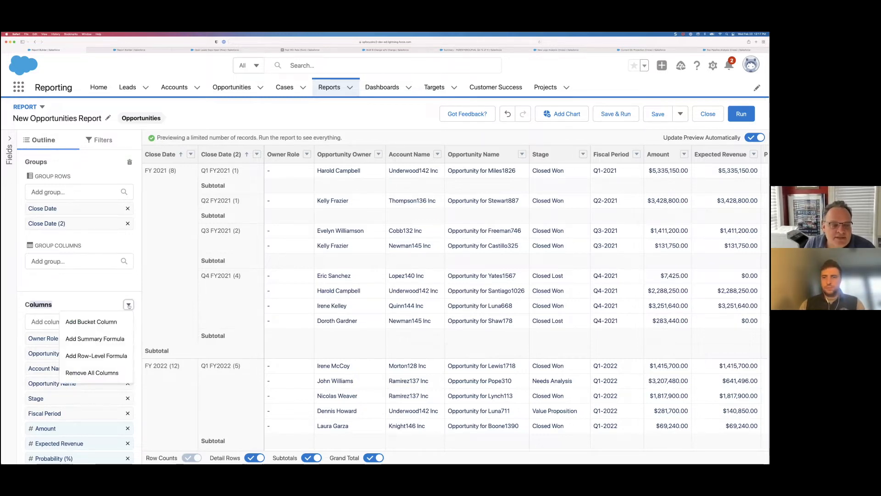
click(119, 356)
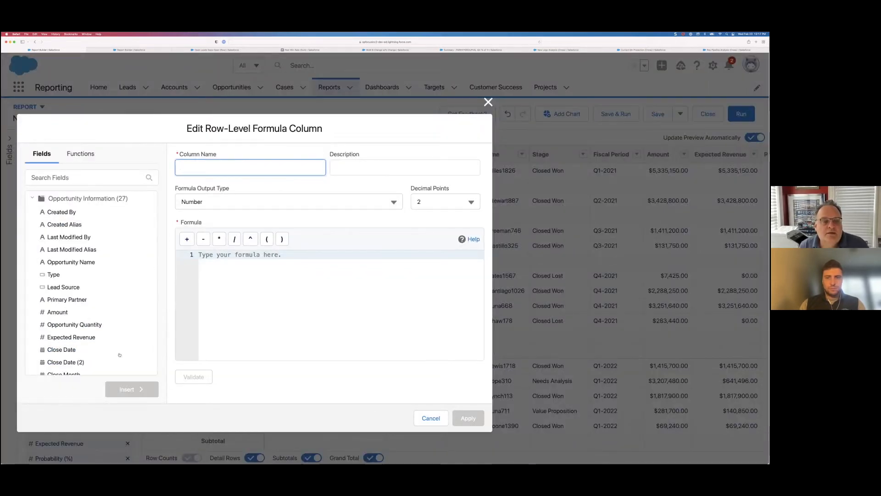
text(Clo)
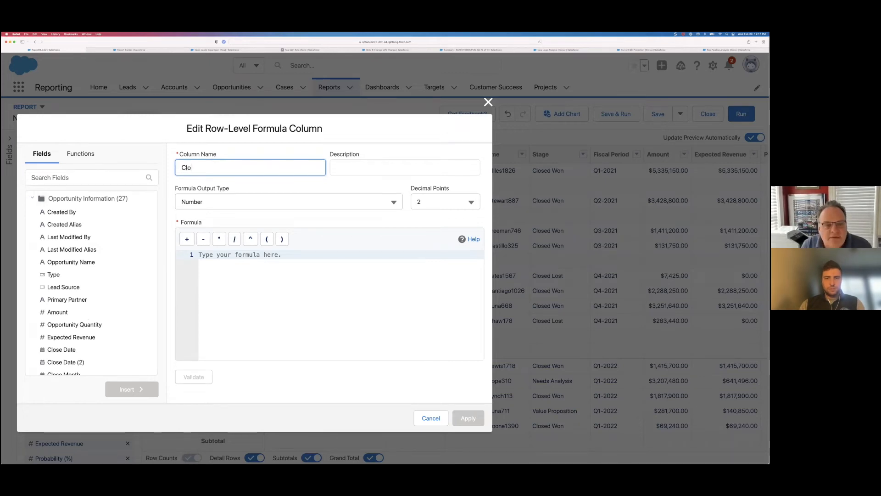
text(se Date (3))
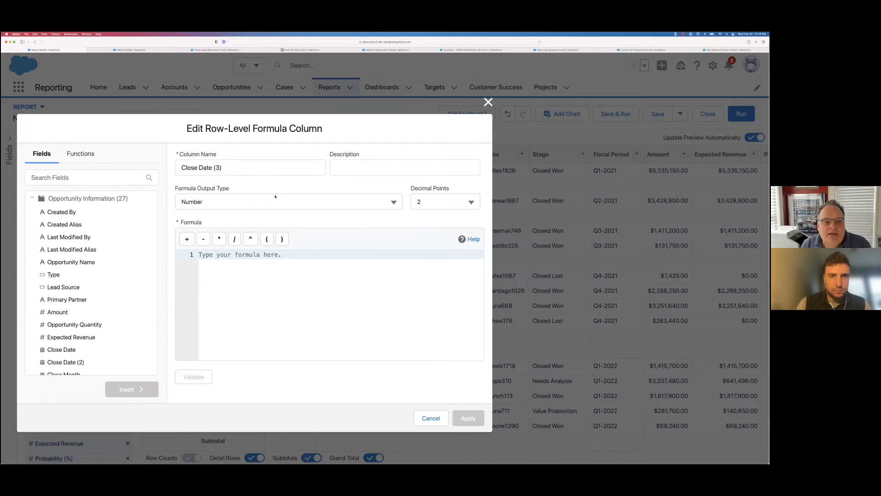
click(275, 196)
click(257, 238)
click(254, 272)
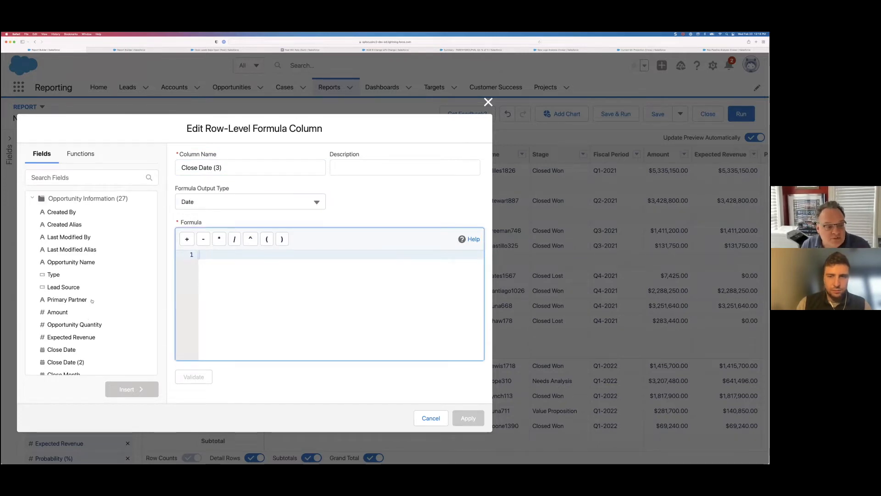
Insert the Close Date field as the formula CLOSE_DATE, validate it and apply the formula column
scroll(92, 301, down, 2)
click(75, 307)
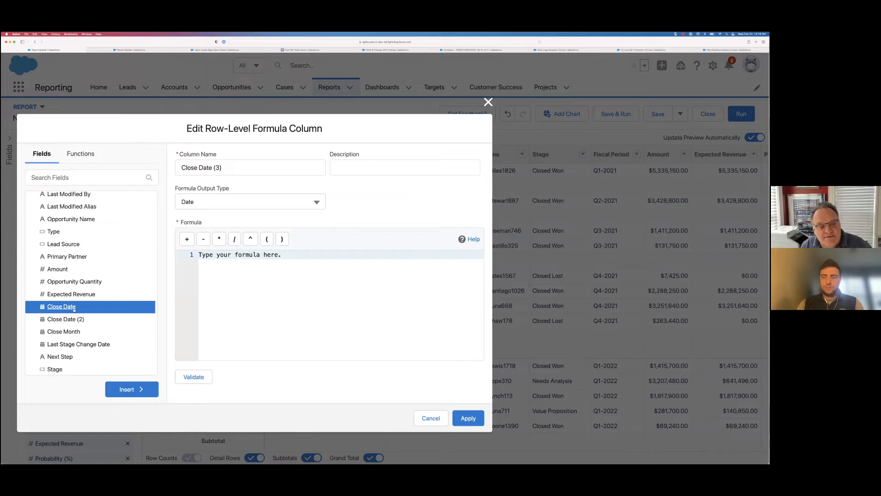
click(126, 390)
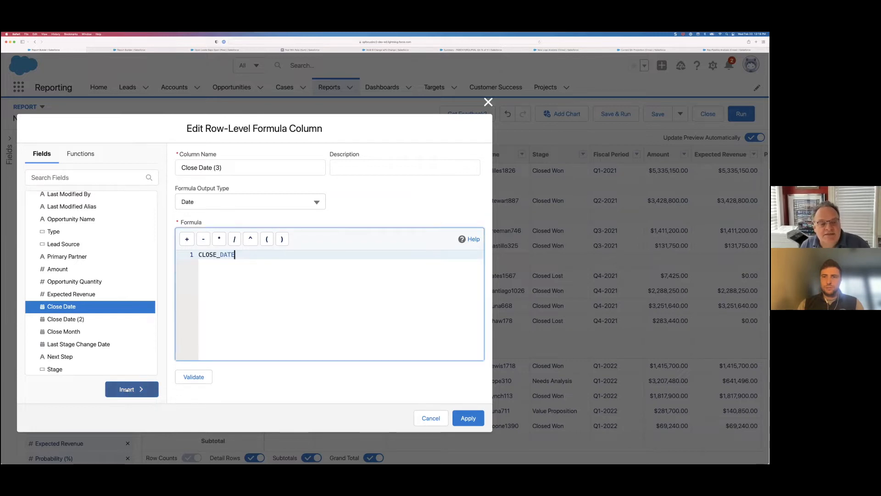
click(193, 377)
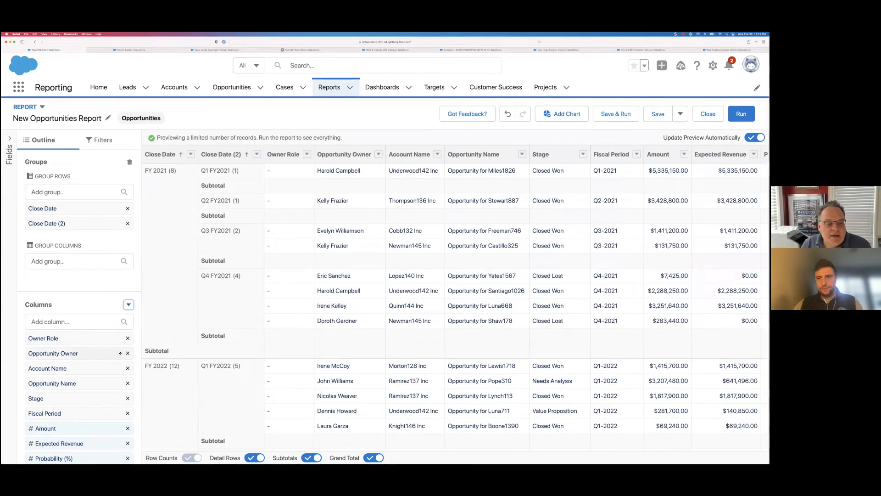
Remove the Owner Role, Account Name, Fiscal Period, Expected Revenue, Age, Created Date and Next Step columns from the report
scroll(121, 353, down, 5)
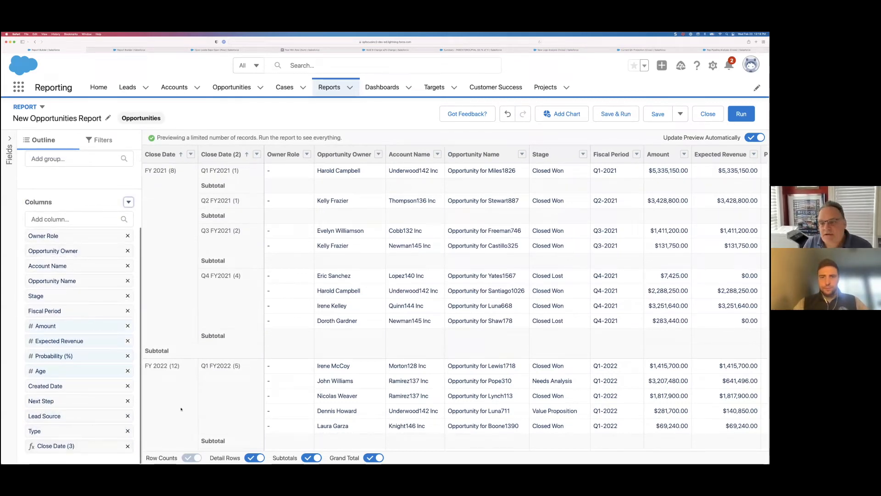
click(128, 236)
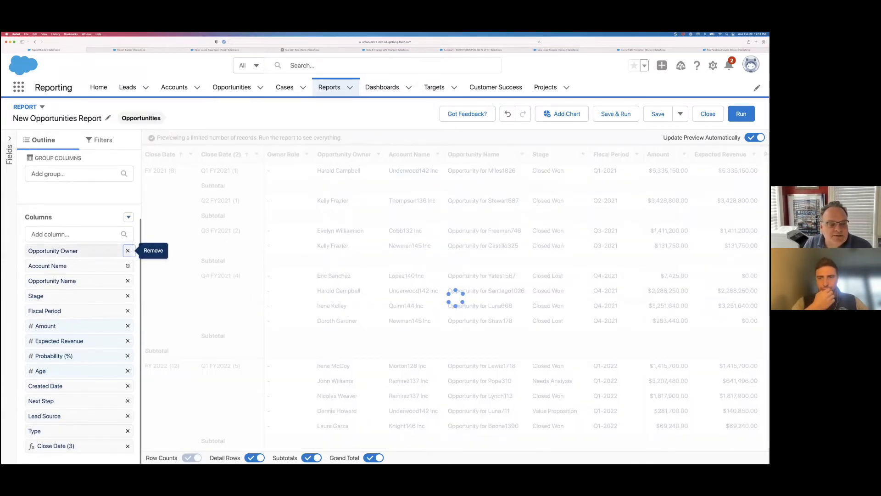
click(127, 265)
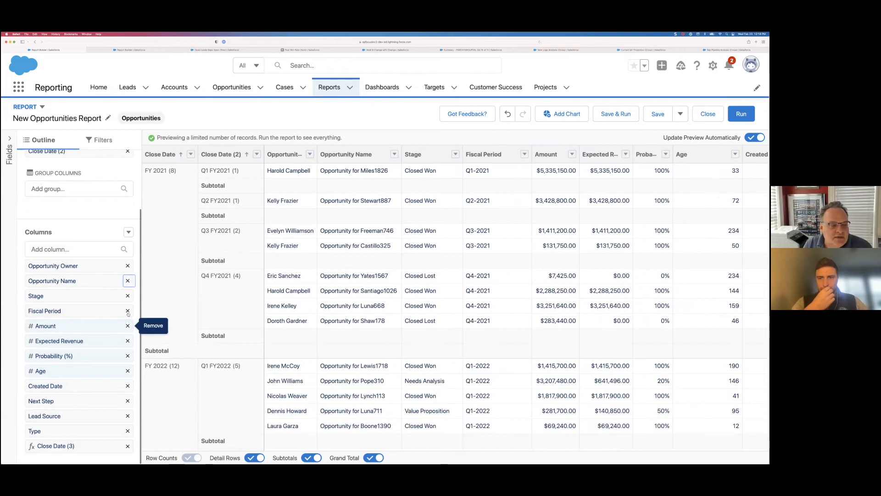
click(128, 310)
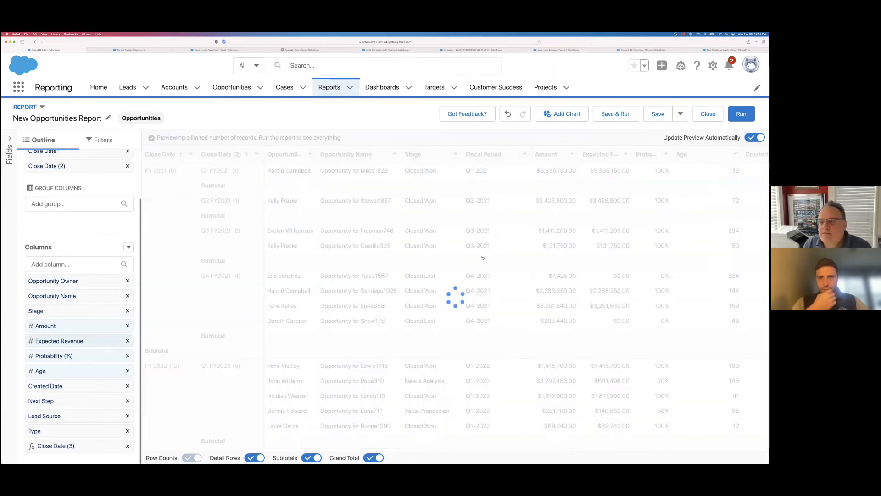
click(129, 342)
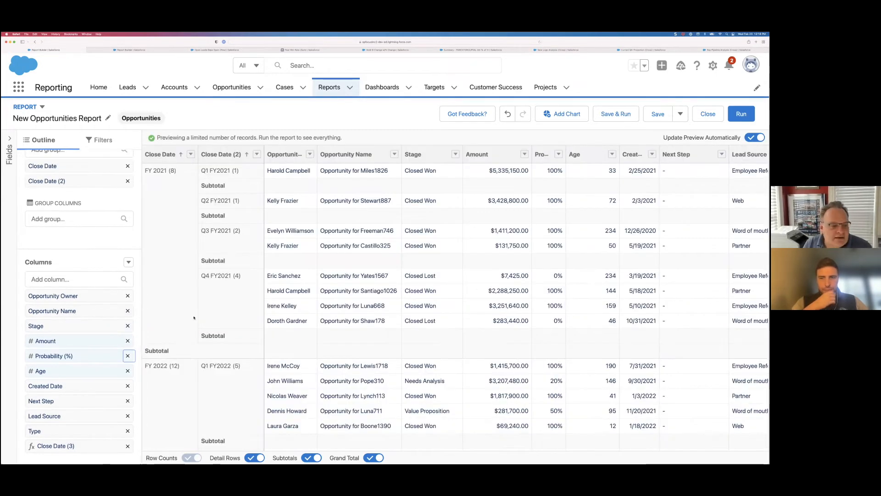
click(128, 371)
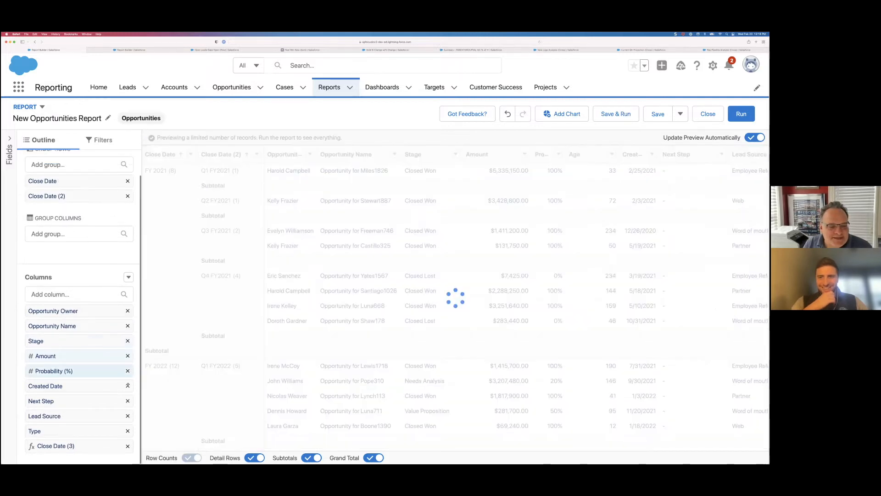
click(128, 385)
click(129, 398)
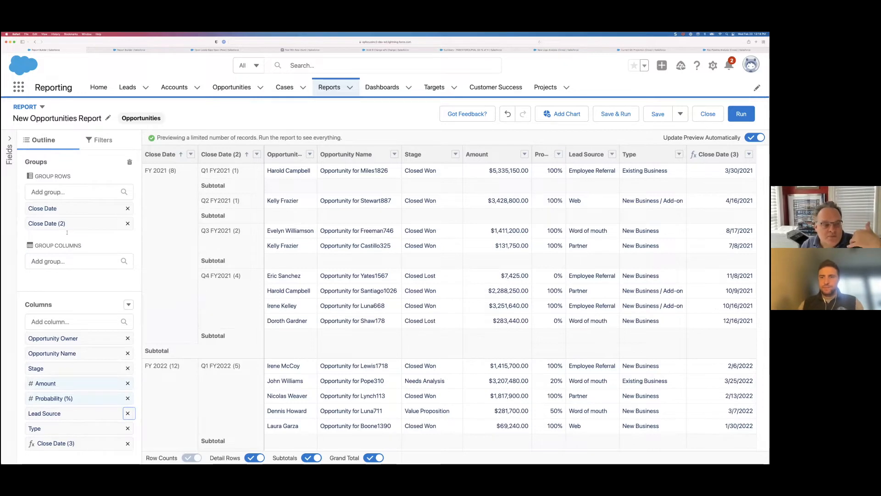
Add the row-level formula Close Date (3) as the third row group
click(61, 192)
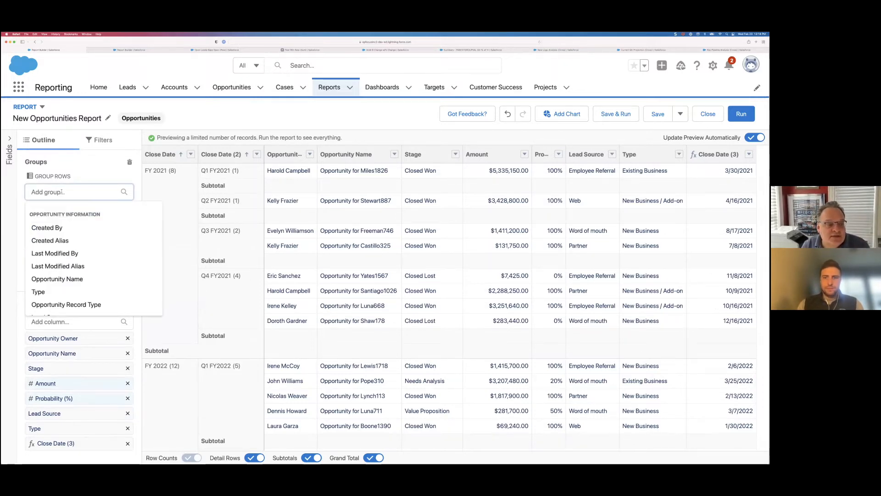
scroll(67, 204, down, 15)
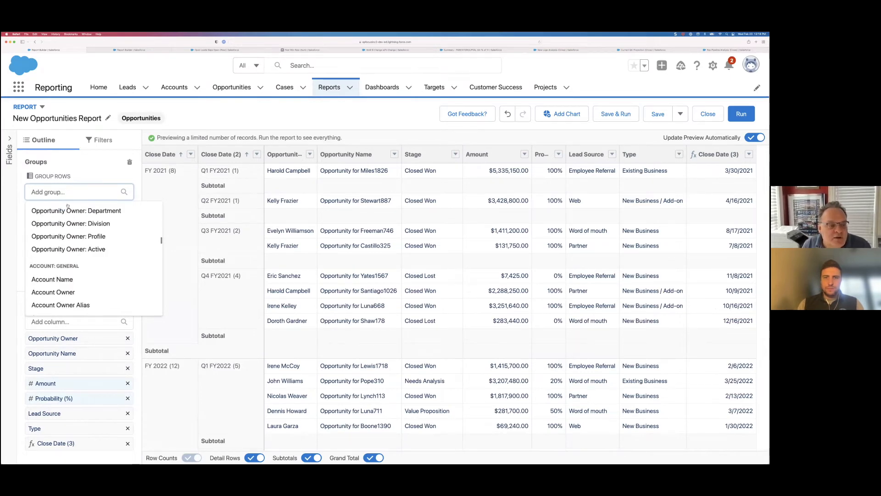
scroll(67, 206, down, 20)
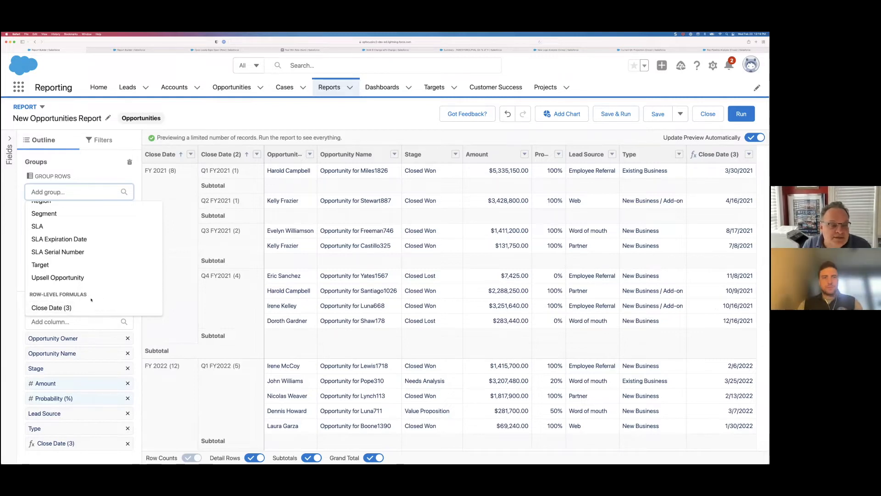
click(67, 308)
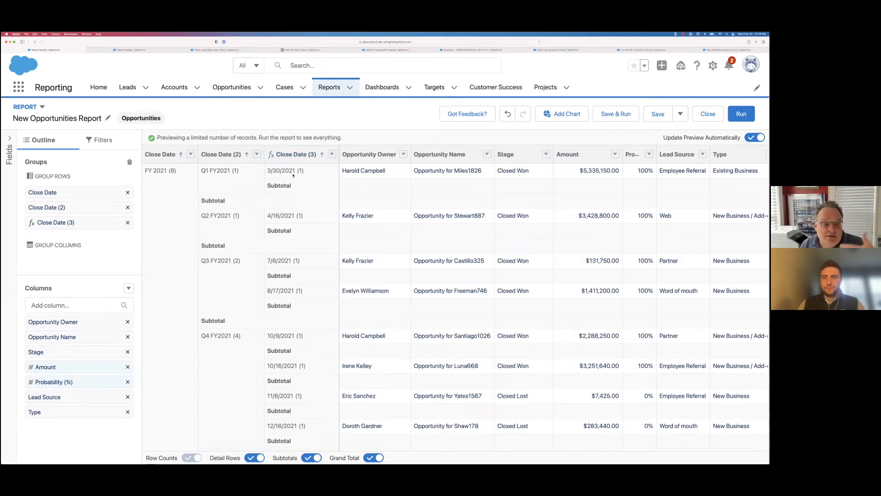
Set the Close Date (3) group's date grouping to Calendar Month in Year and hide the report's detail rows
click(332, 154)
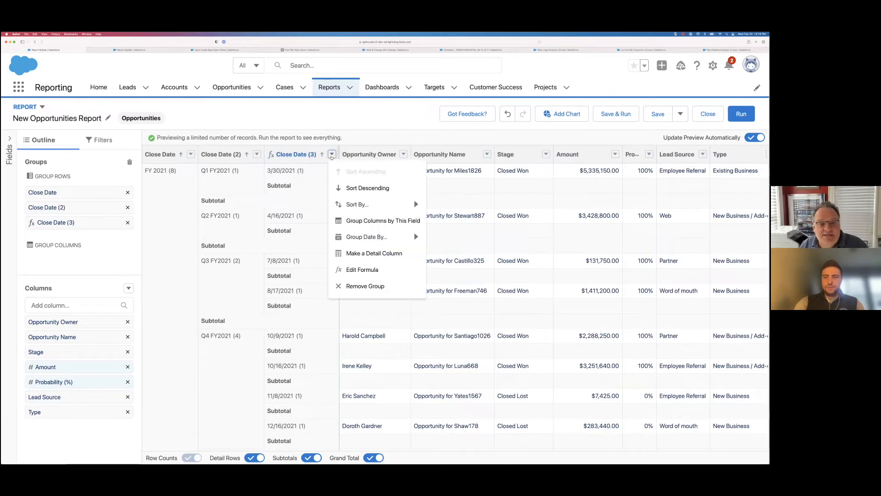
mouse_move(352, 236)
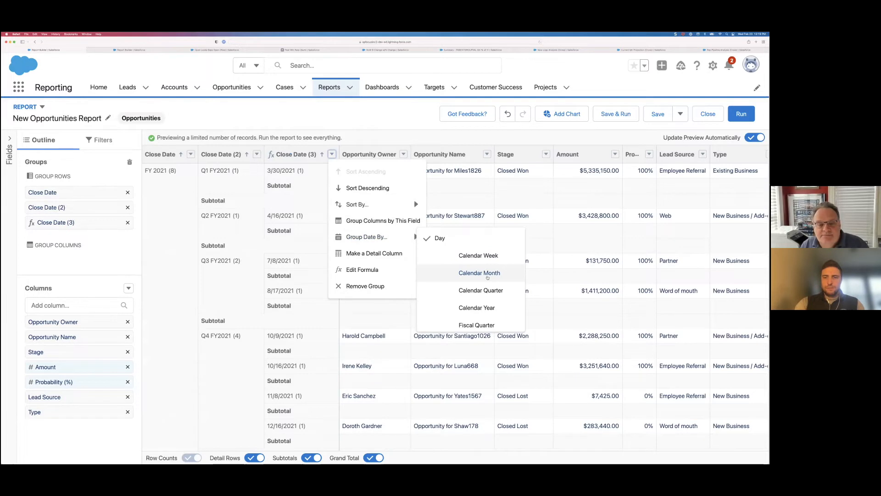
scroll(488, 278, down, 3)
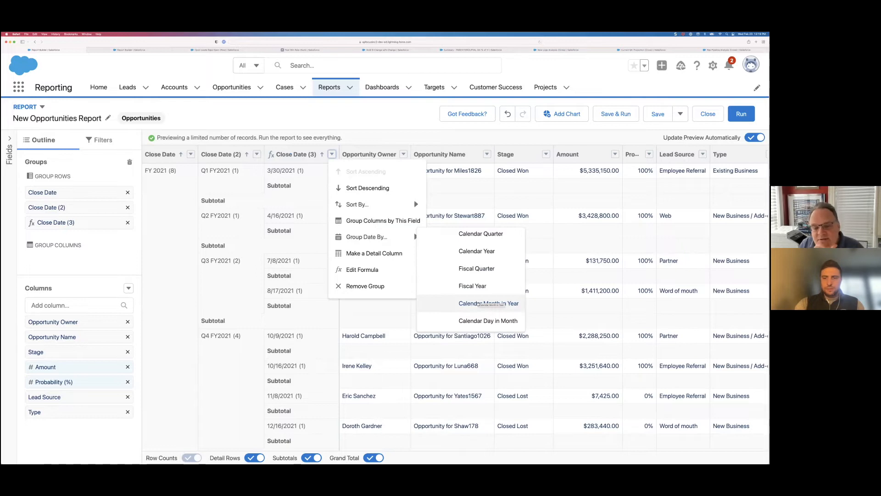
click(477, 304)
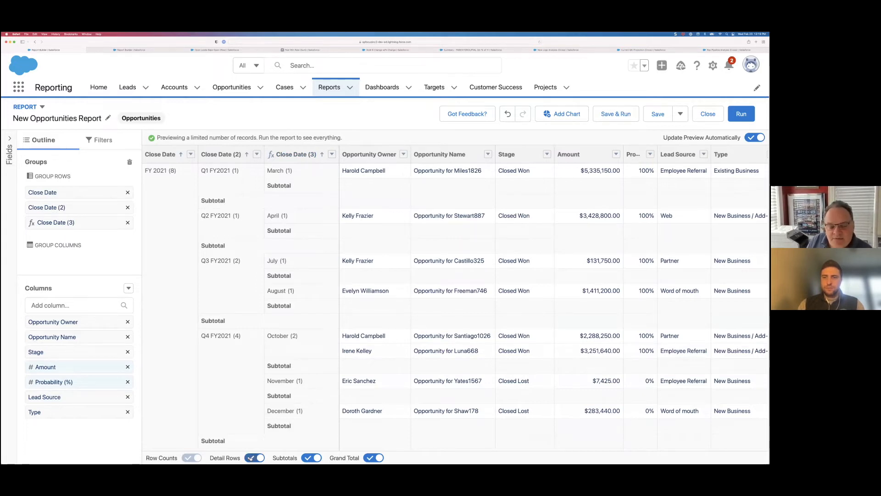
click(250, 459)
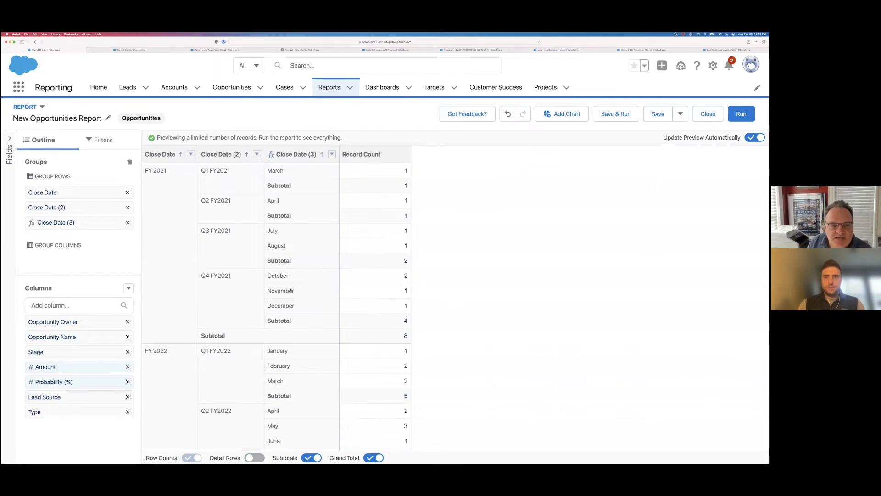
Summarize the report's Amount column by Sum and switch to the presentation slides
click(82, 367)
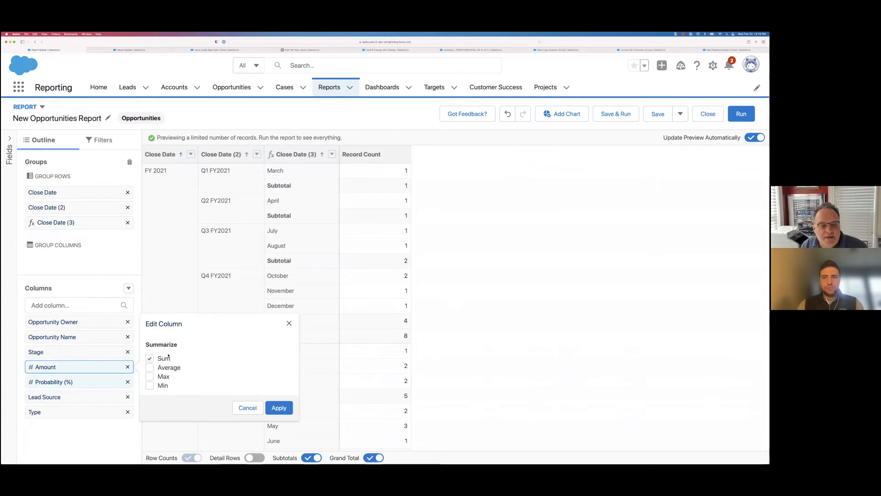
click(280, 407)
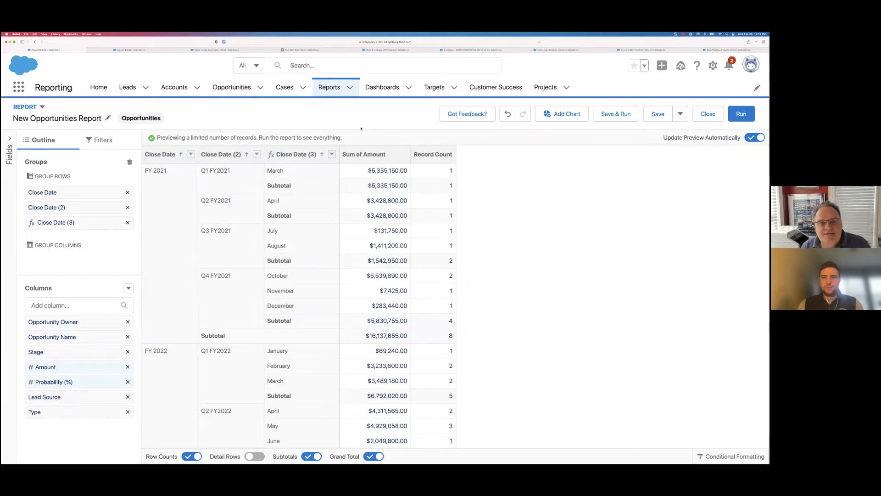
key(super+Tab)
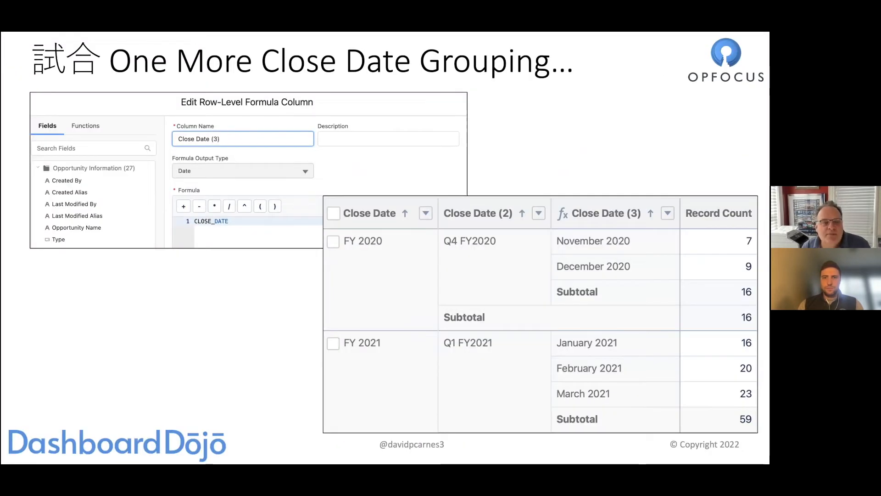
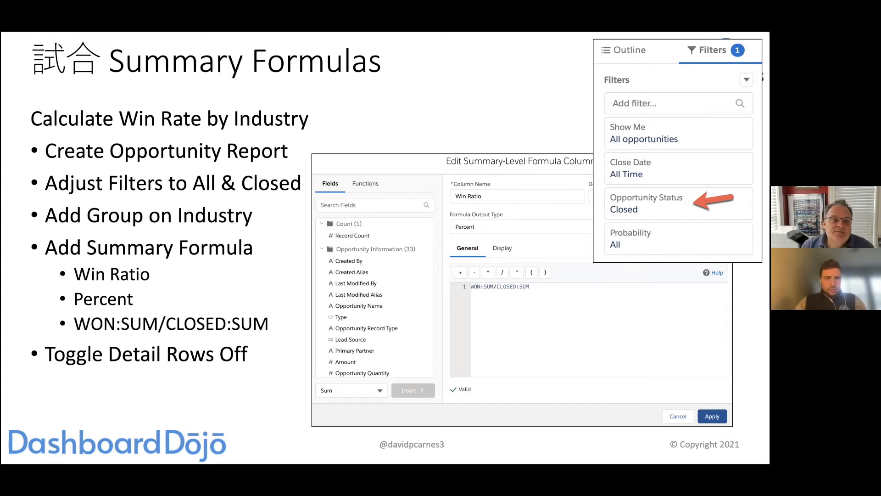
Switch to the browser and review the Past Win Rate (Sum) report's win rate for each opportunity owner
key(super+Tab)
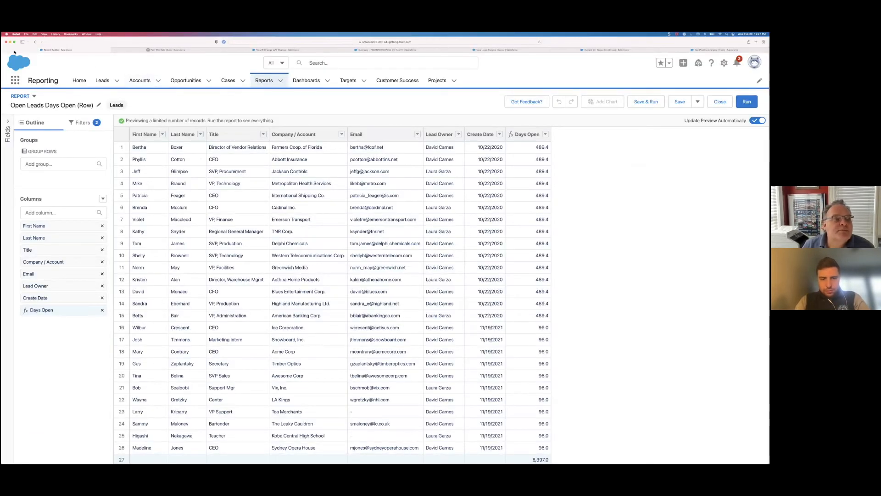
click(4, 50)
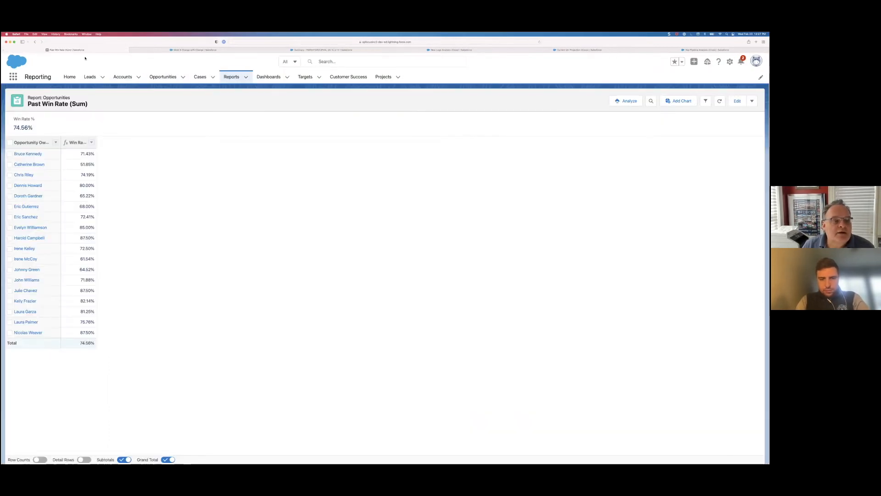
drag(81, 143, 96, 362)
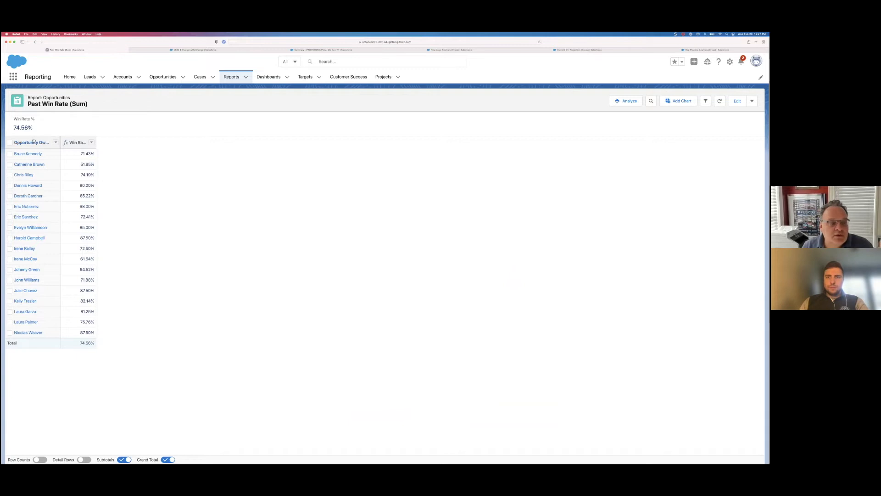
key(super+Tab)
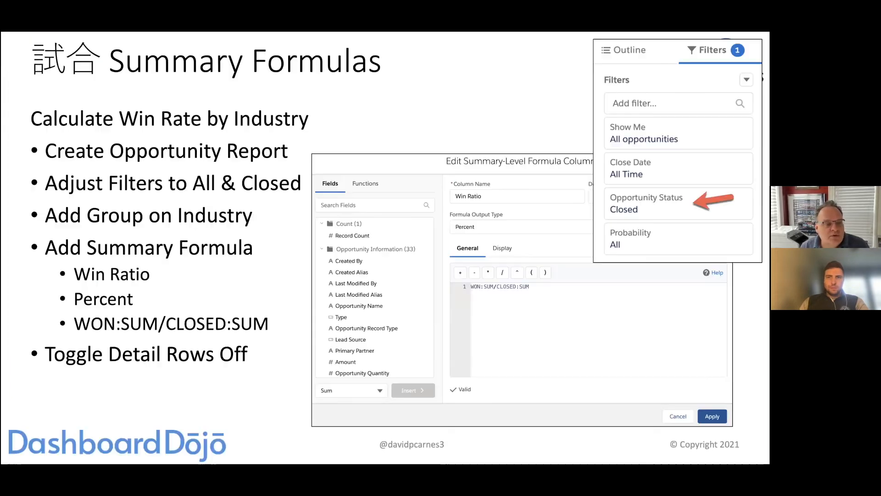
key(super+Tab)
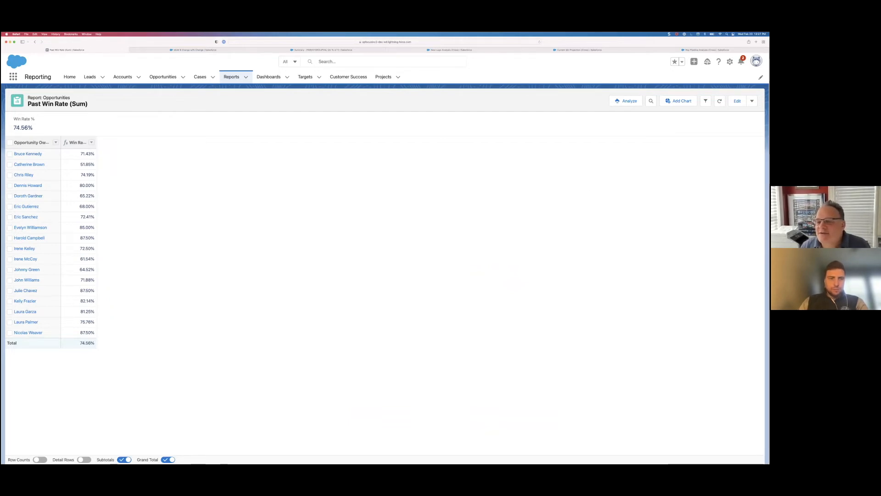
Edit the Past Win Rate (Sum) report to group its rows by Industry instead of Opportunity Owner
click(737, 100)
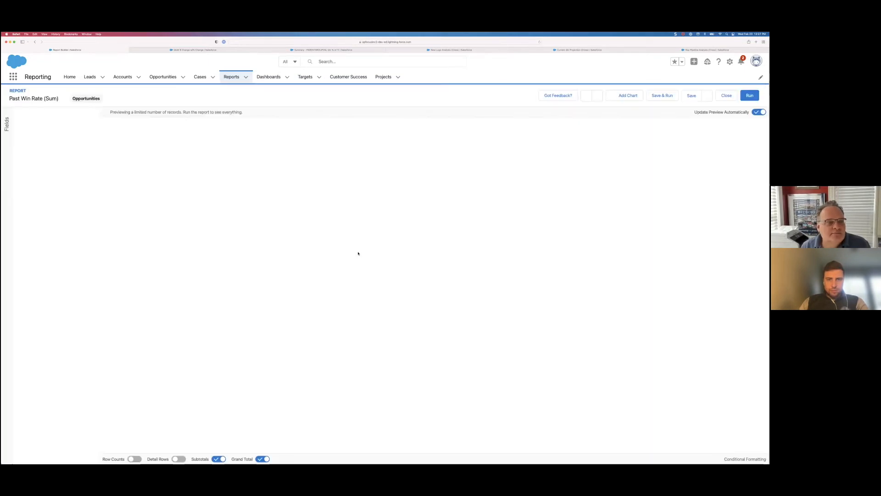
click(58, 149)
text(indu)
click(49, 176)
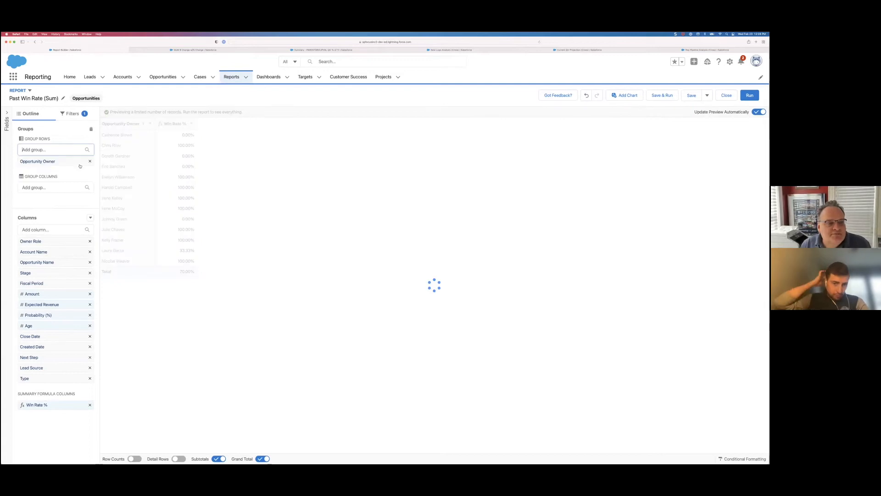
click(90, 161)
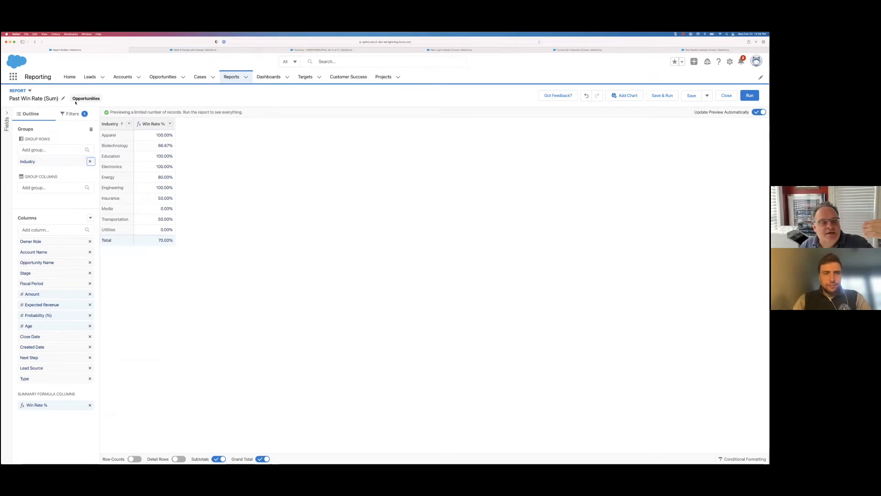
Review the report's filters and the options for adding formula columns
click(72, 114)
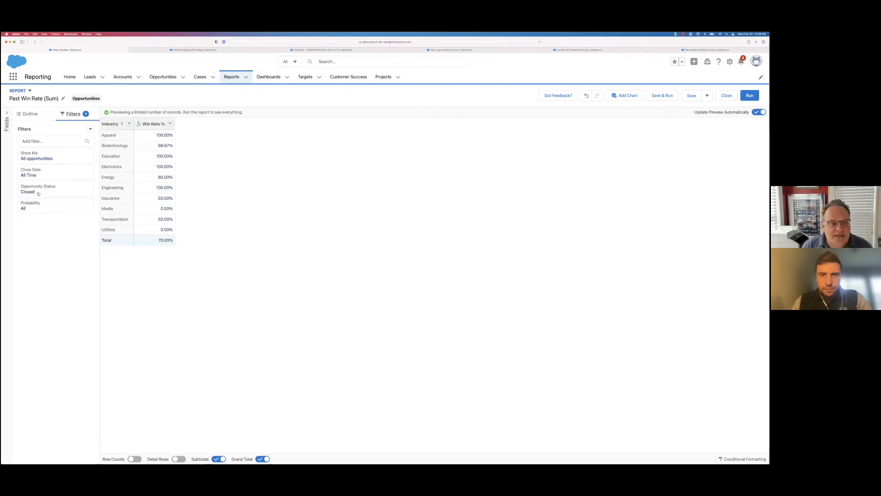
click(30, 114)
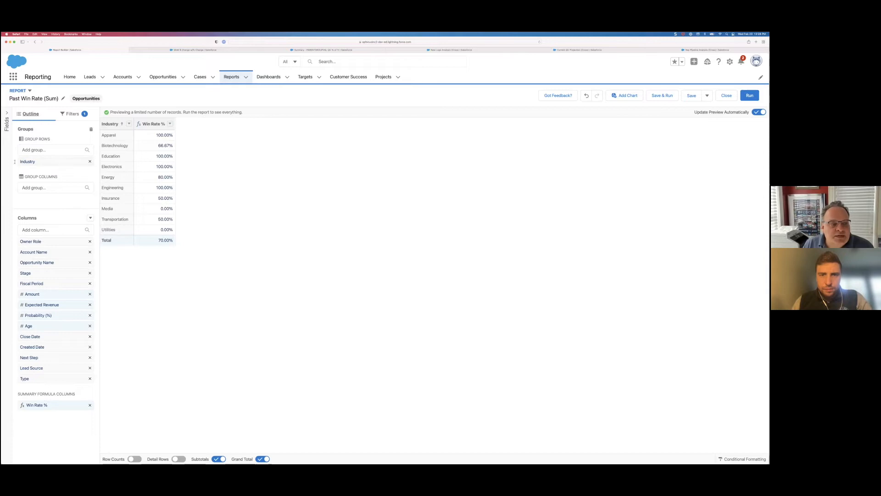
click(91, 218)
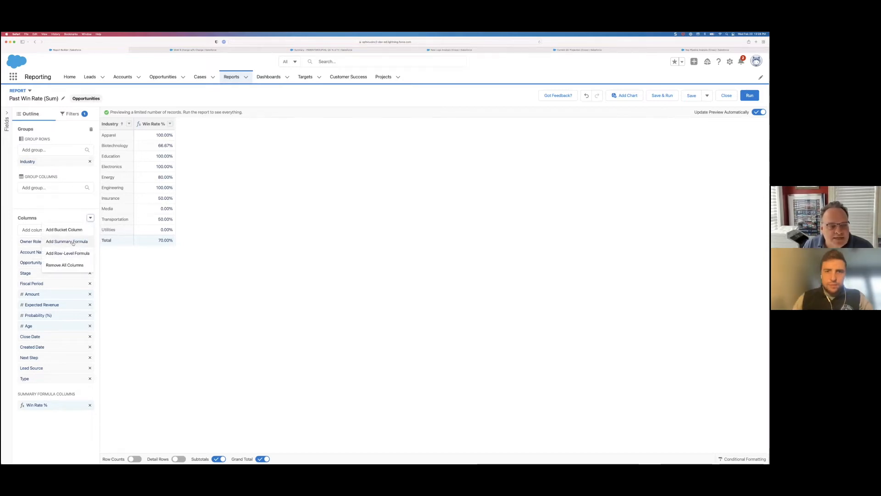
click(64, 403)
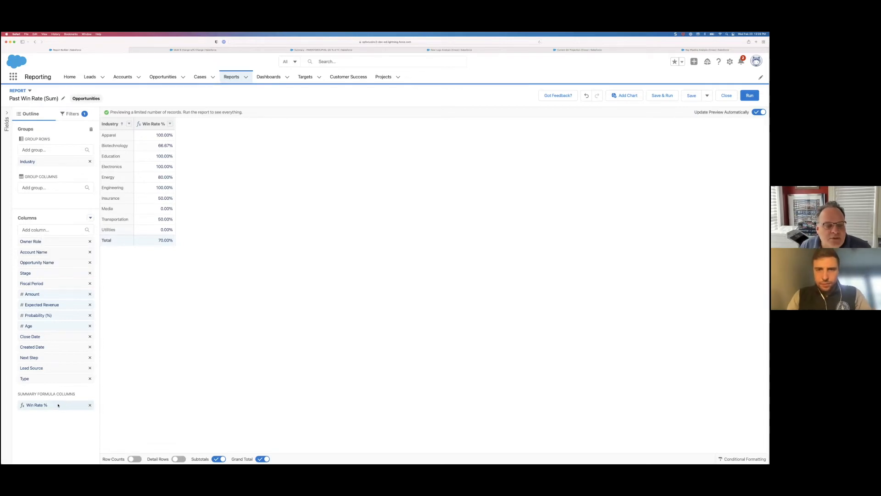
Restrict the Win Rate % summary formula to the specific row group Industry, apply it and run the report
click(65, 404)
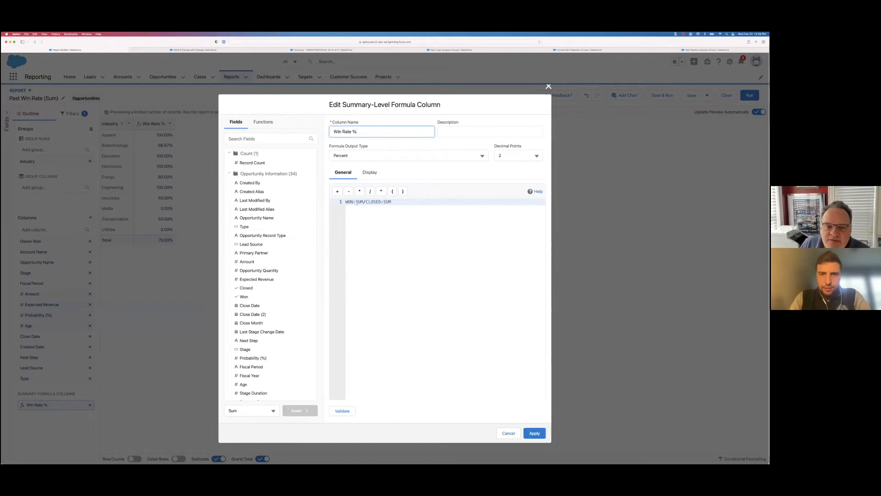
click(369, 174)
drag(334, 190, 415, 191)
drag(339, 197, 385, 199)
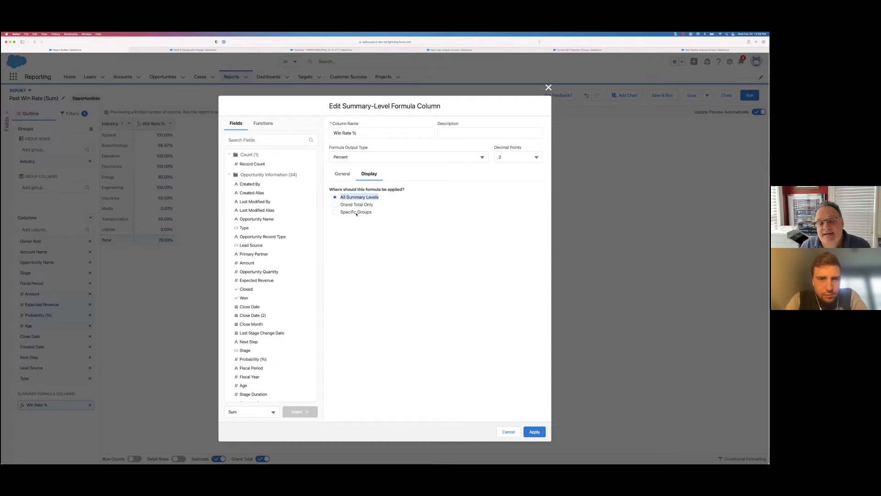
click(343, 213)
drag(332, 213, 377, 212)
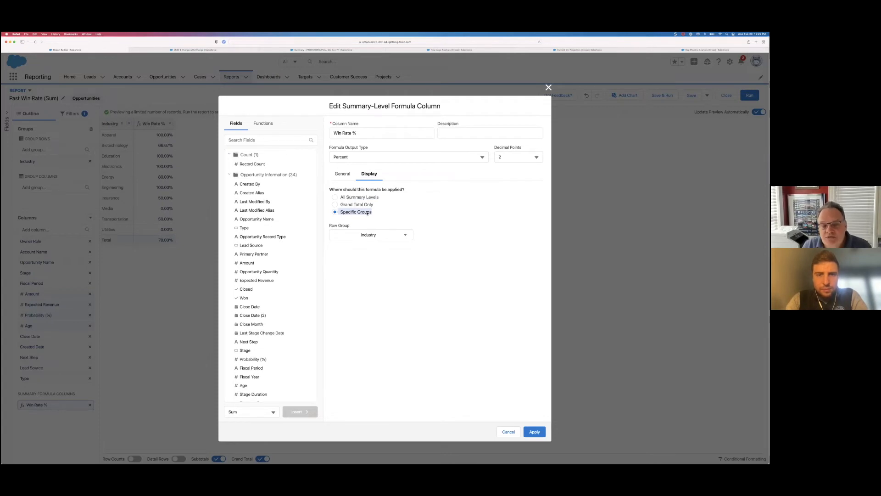
click(369, 234)
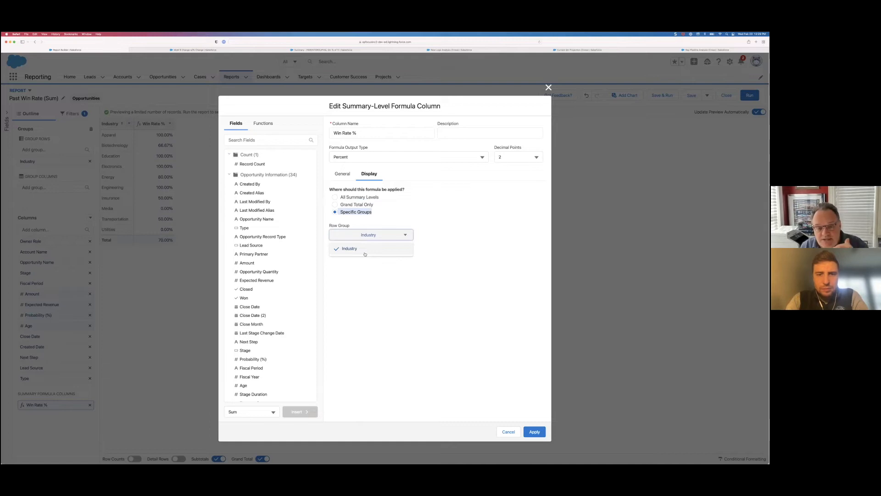
click(366, 252)
click(535, 431)
click(750, 95)
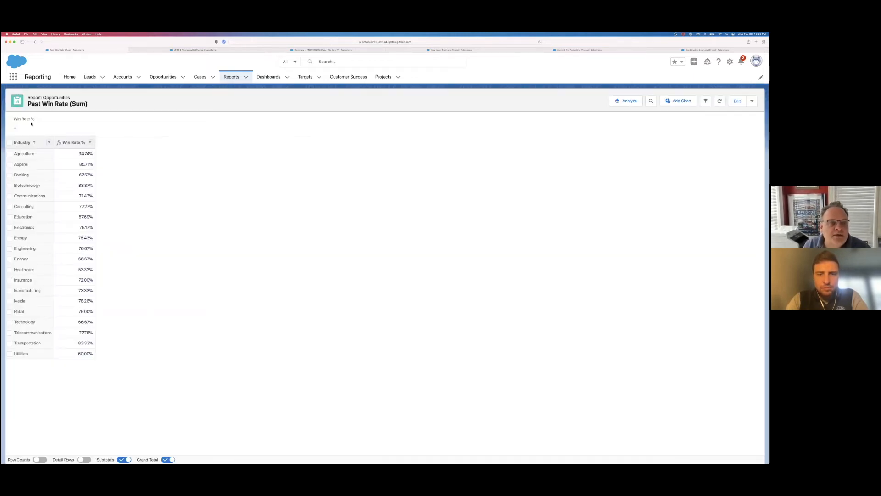
Examine the overall Win Rate % above the report and switch to the presentation's MoM Calculations Using PrevGroupVal slide
drag(15, 118, 41, 136)
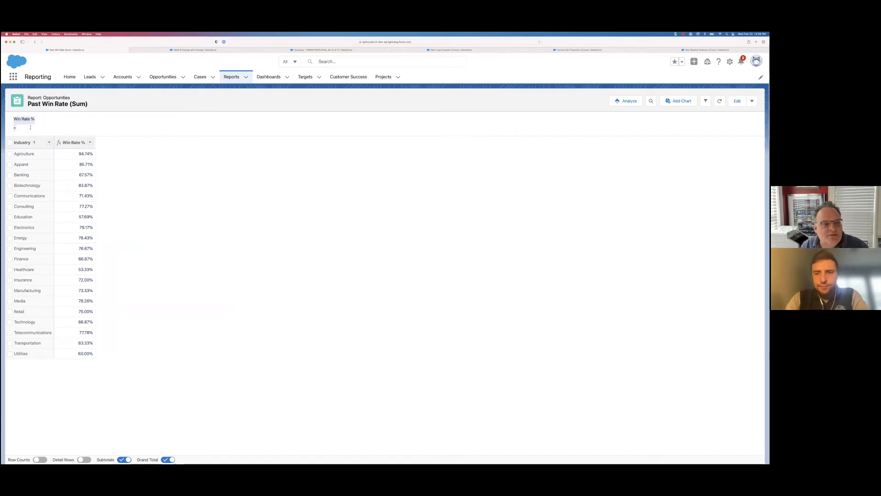
click(28, 129)
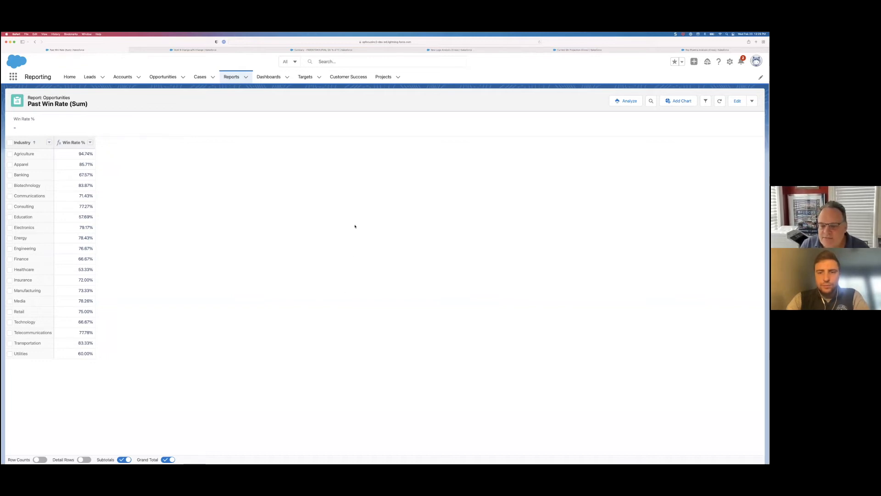
key(super+Tab)
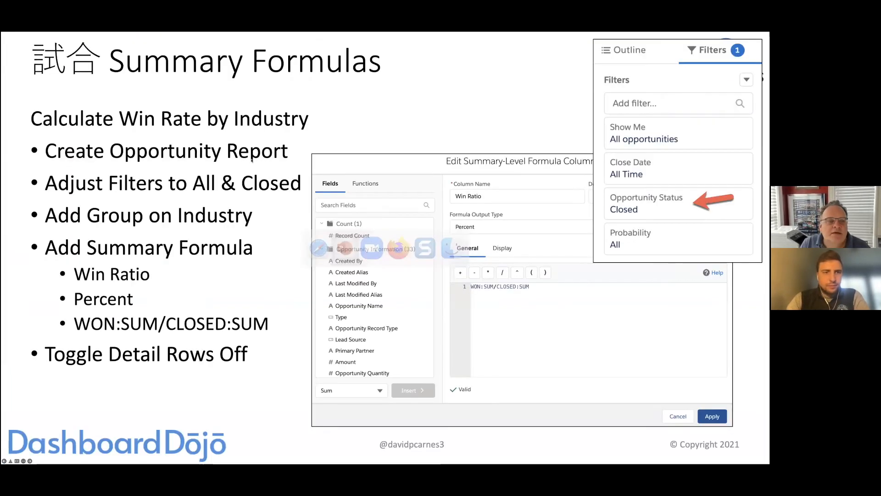
key(Right)
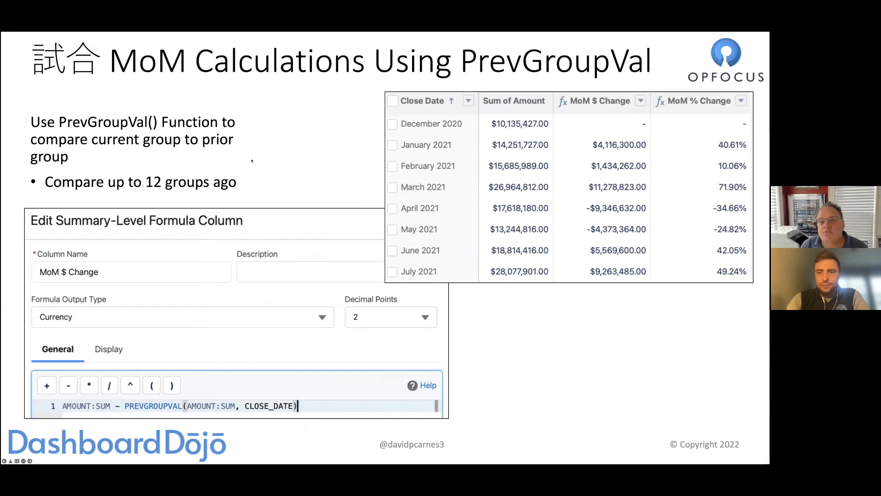
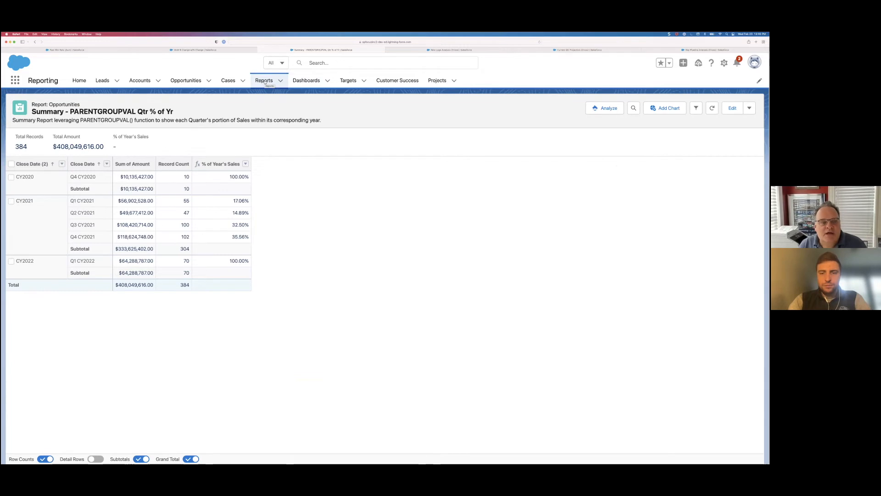
Create a new report from the Opportunities report type
click(265, 81)
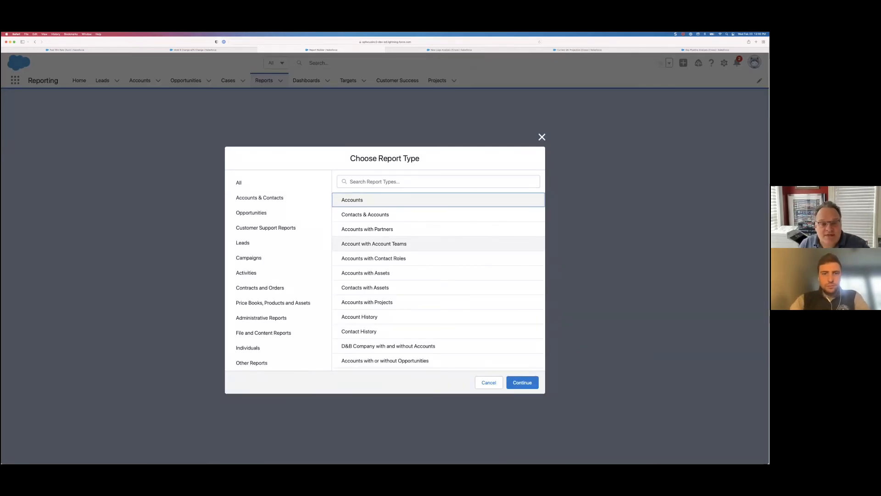
click(257, 213)
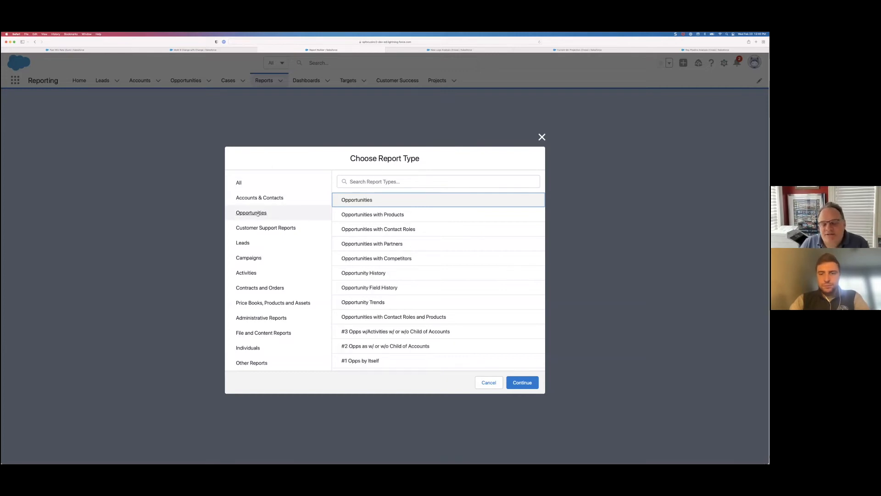
click(522, 383)
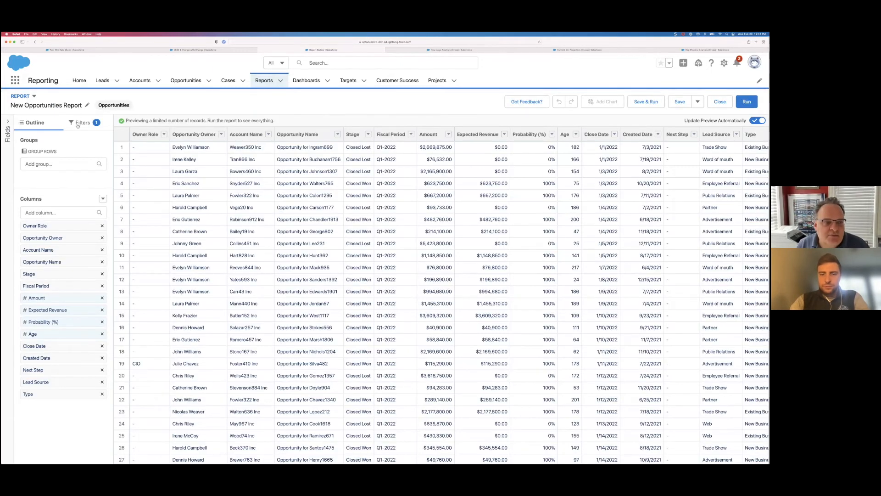
Set the report's Close Date filter range to All Time
click(80, 123)
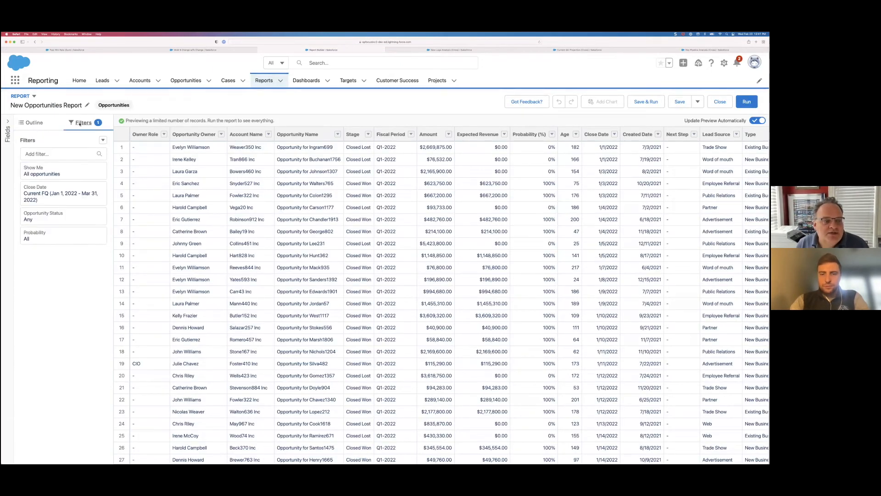
click(78, 194)
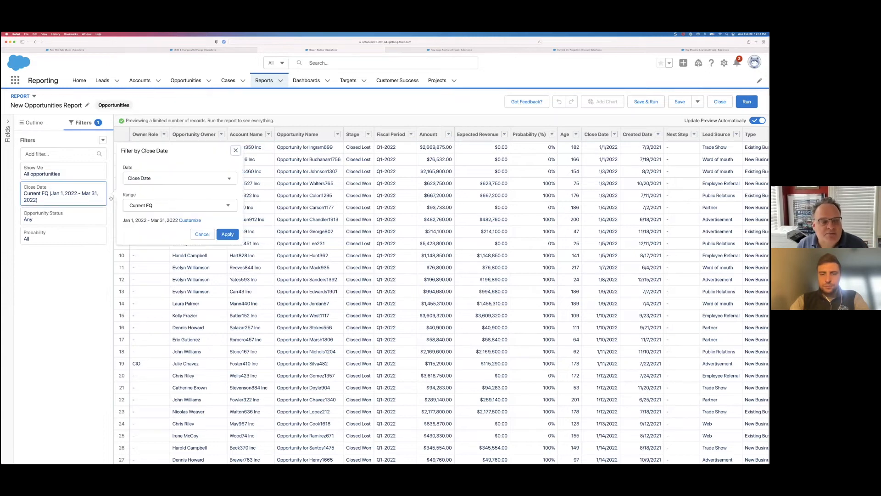
click(140, 207)
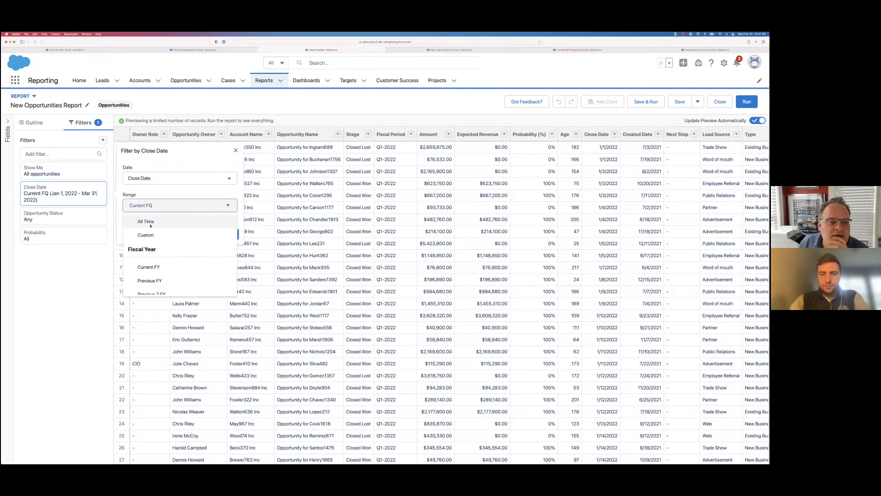
click(150, 224)
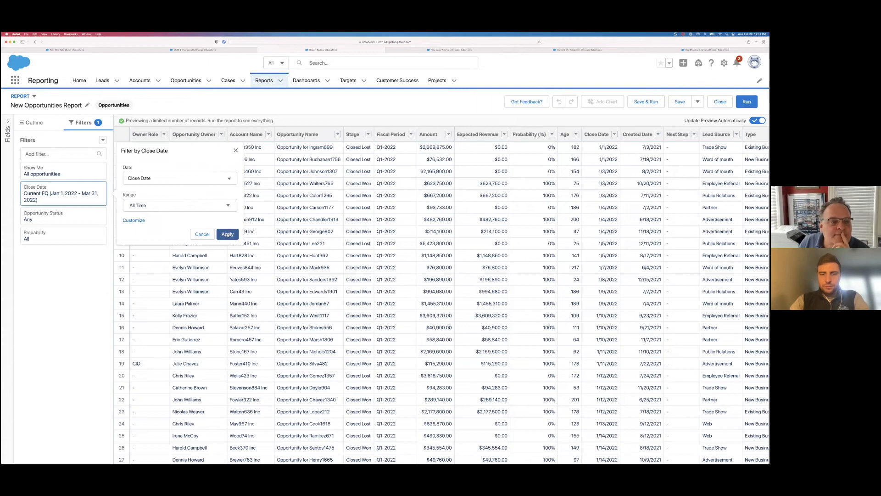
click(227, 234)
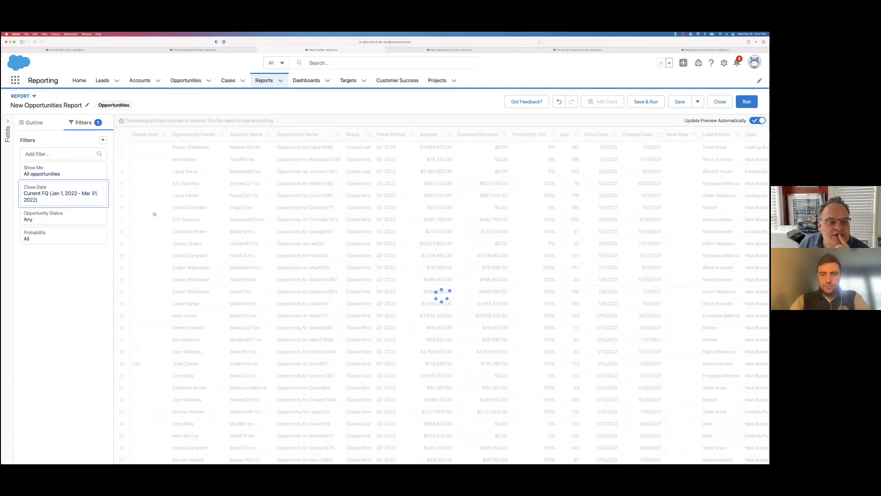
Set the report's Opportunity Status filter to Open and apply it
click(78, 211)
click(207, 214)
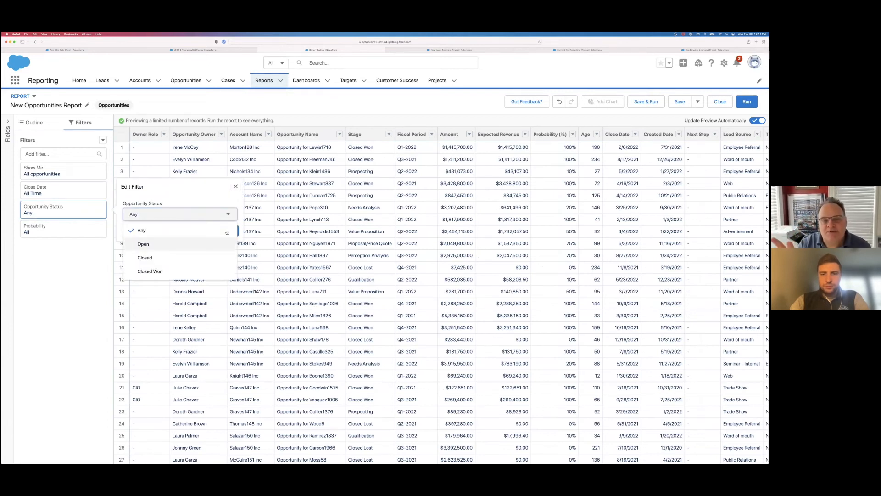
click(223, 244)
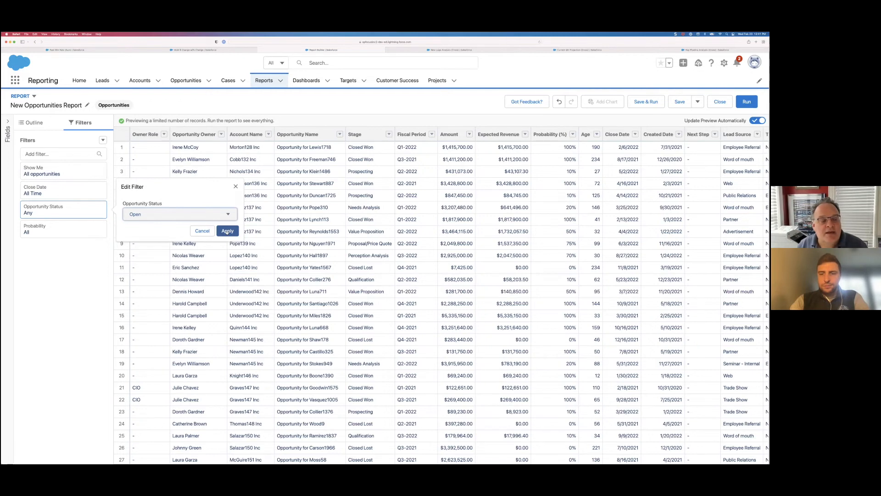
click(232, 231)
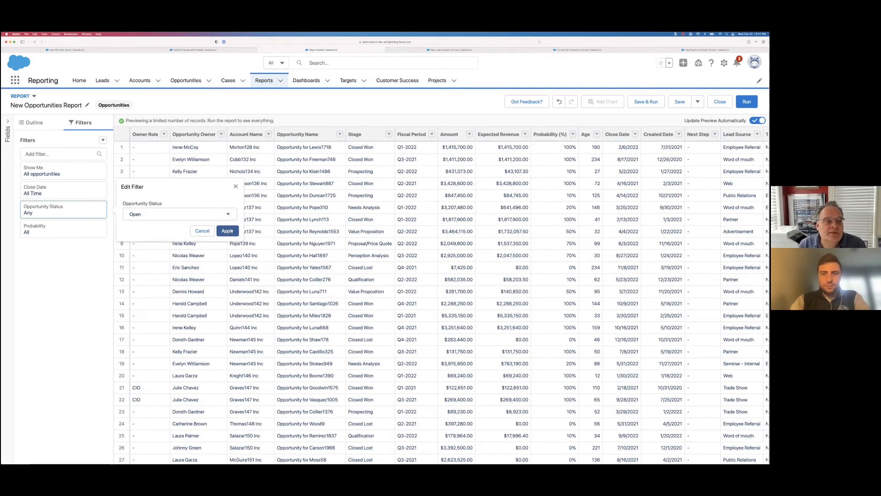
click(231, 231)
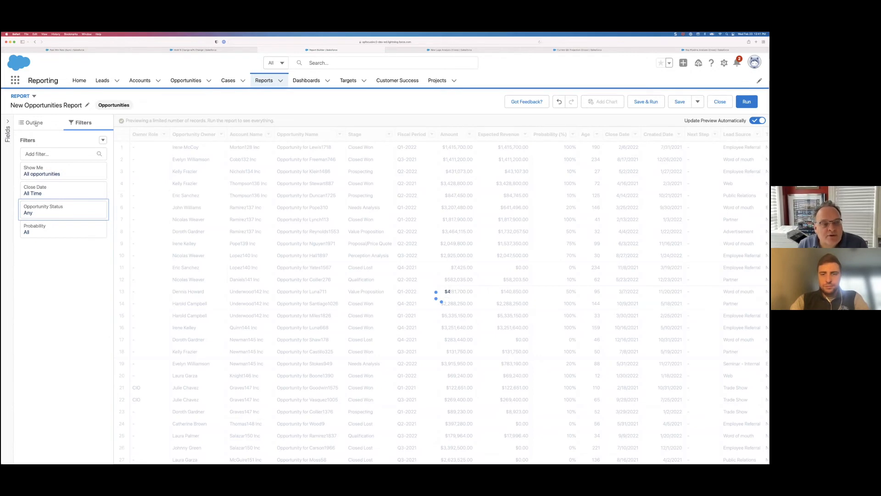
Summarize the report's Amount column by Sum
click(35, 123)
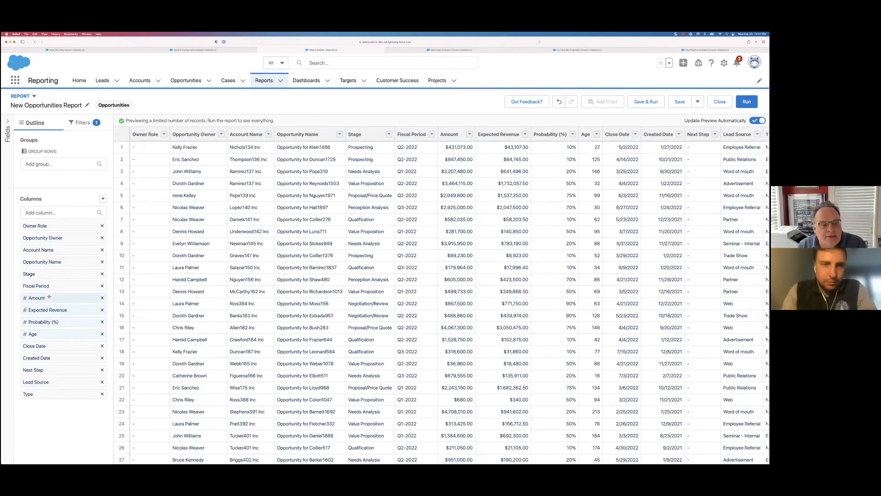
click(95, 297)
click(120, 291)
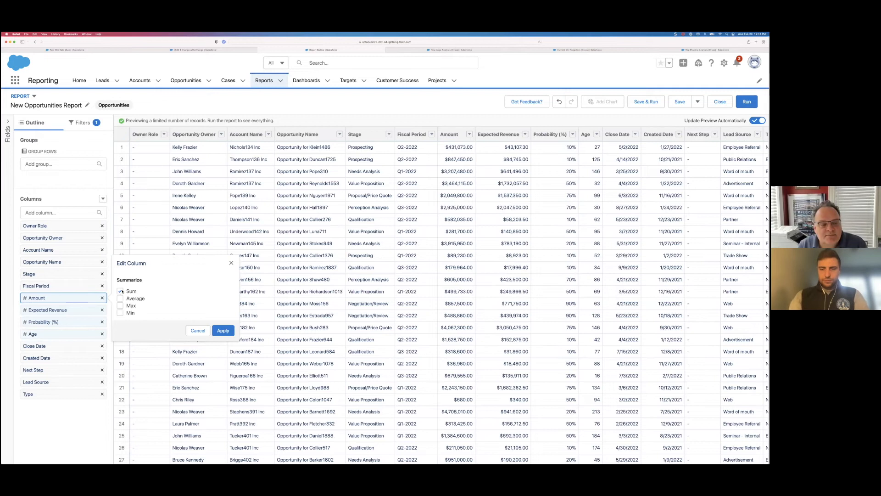
click(224, 331)
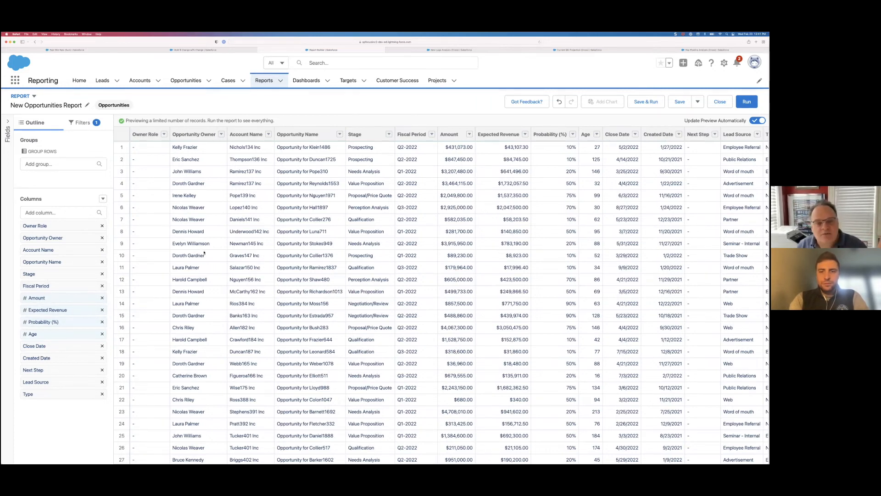
Convert the report's format to Joined Report
click(35, 97)
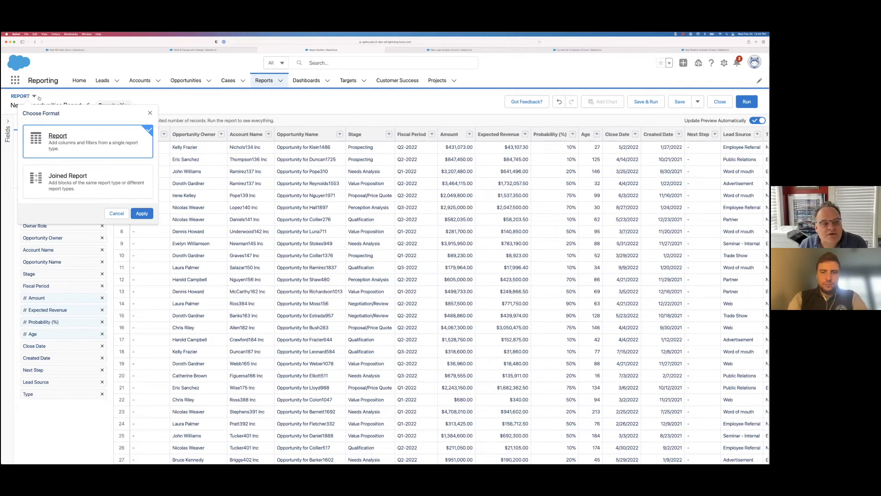
click(68, 182)
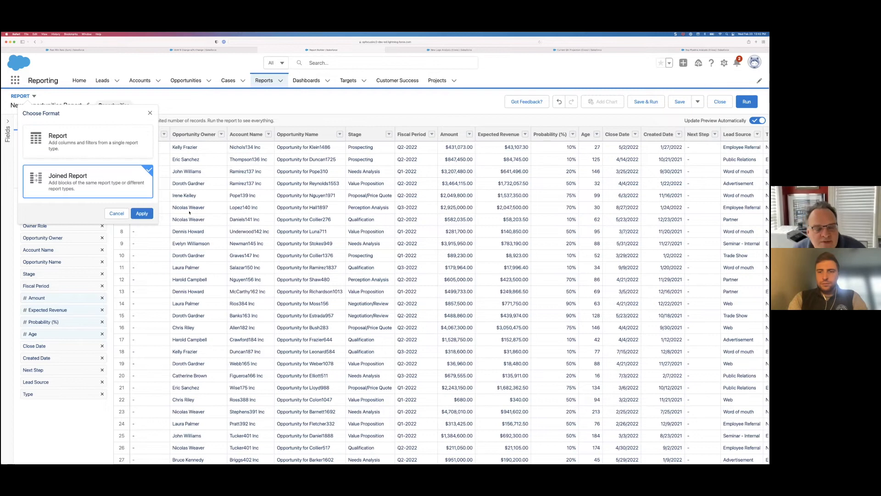
click(142, 213)
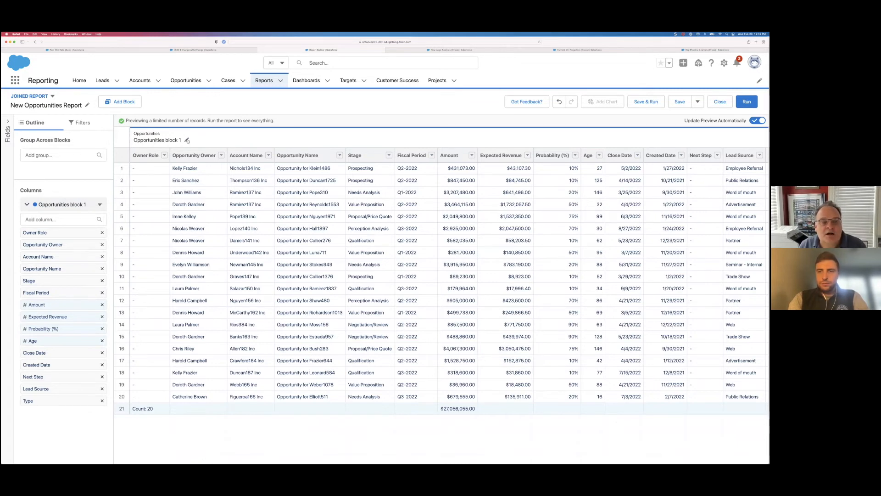
Rename the joined report's Opportunities block as Open Pipeline
click(187, 140)
drag(186, 138, 127, 136)
text(Op)
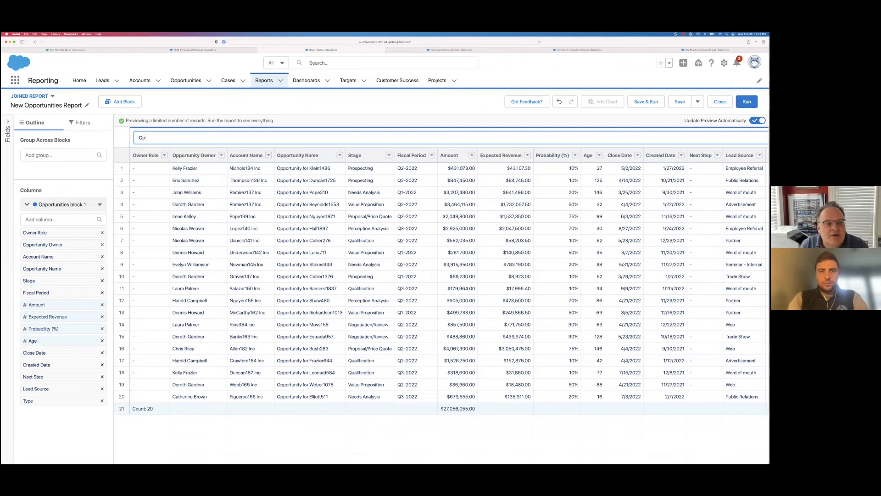
text(en Pipeline)
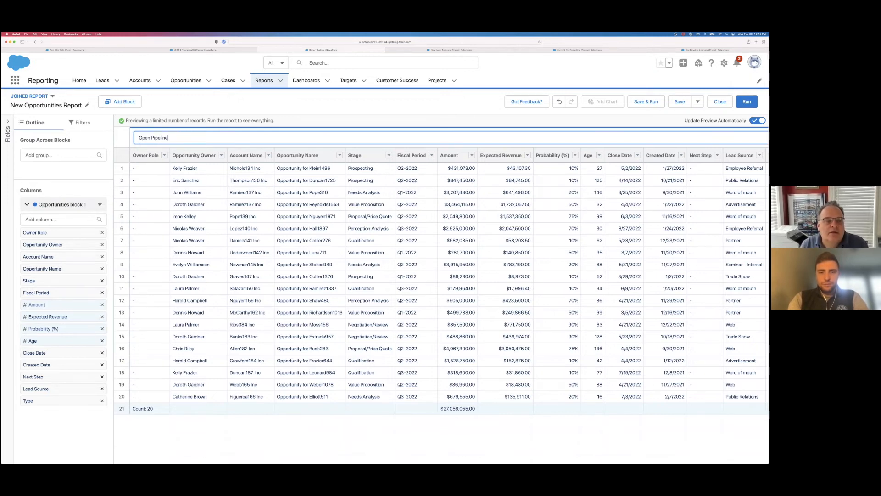
key(Return)
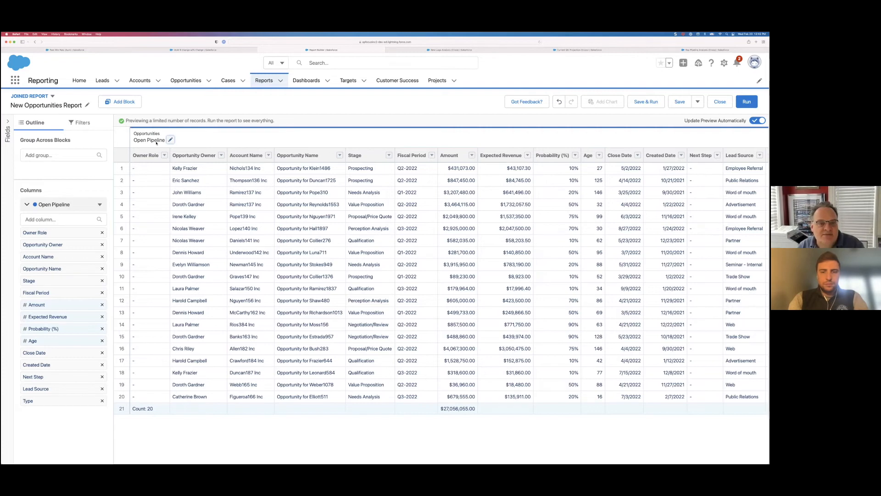
Review the columns and filters of the Open Pipeline block
click(27, 206)
click(28, 205)
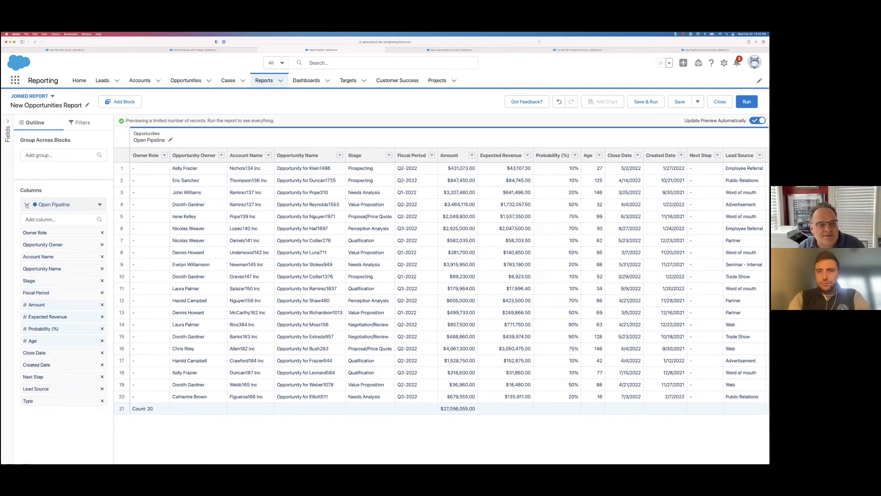
click(81, 123)
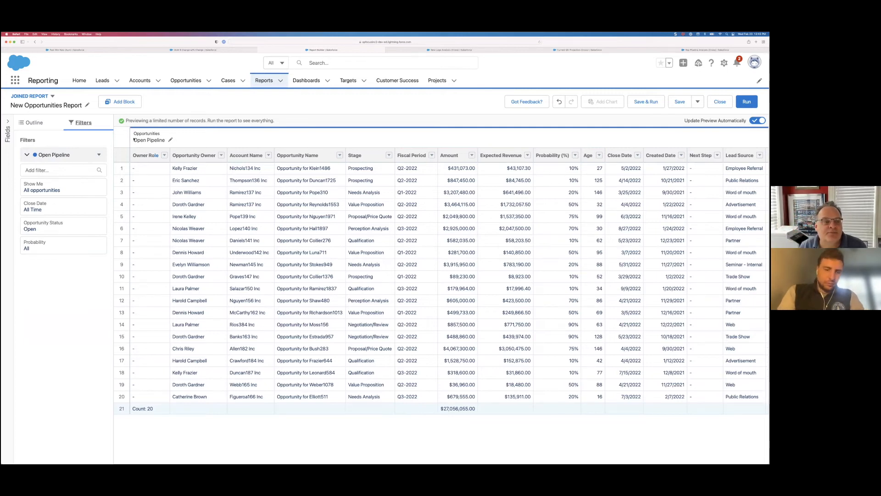
click(32, 122)
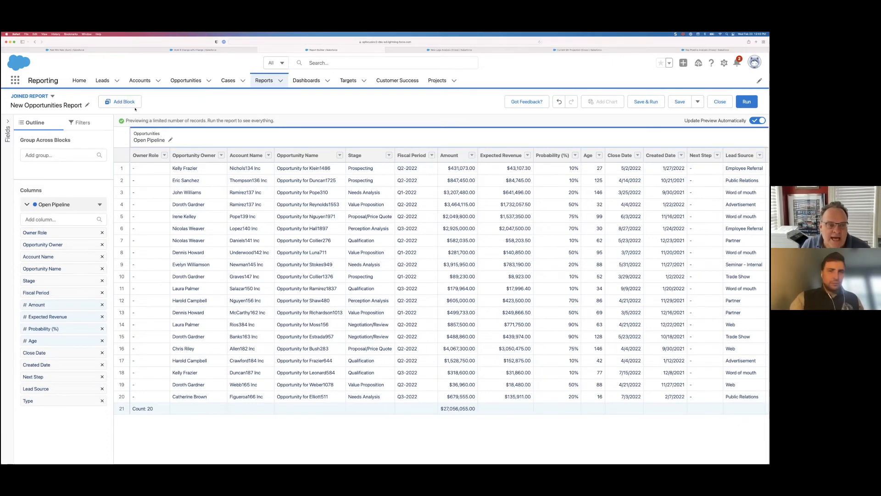
Add a second block of the Opportunities report type with the default columns included
click(119, 102)
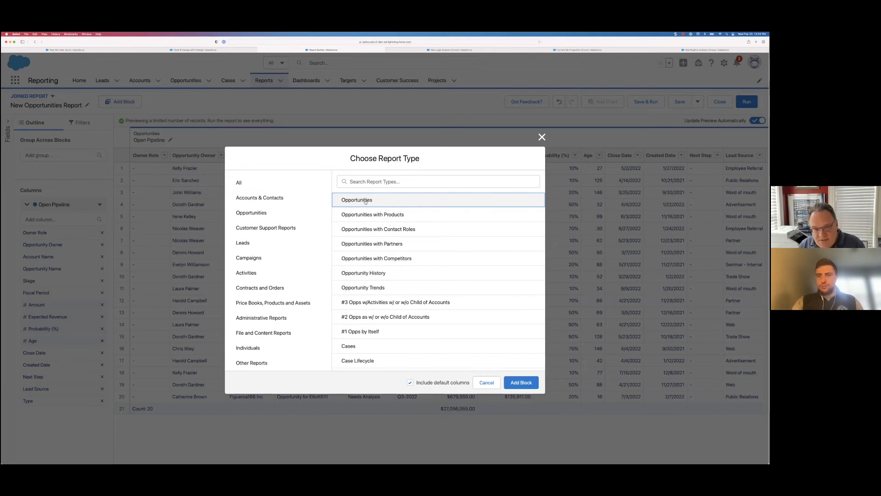
drag(422, 384, 467, 383)
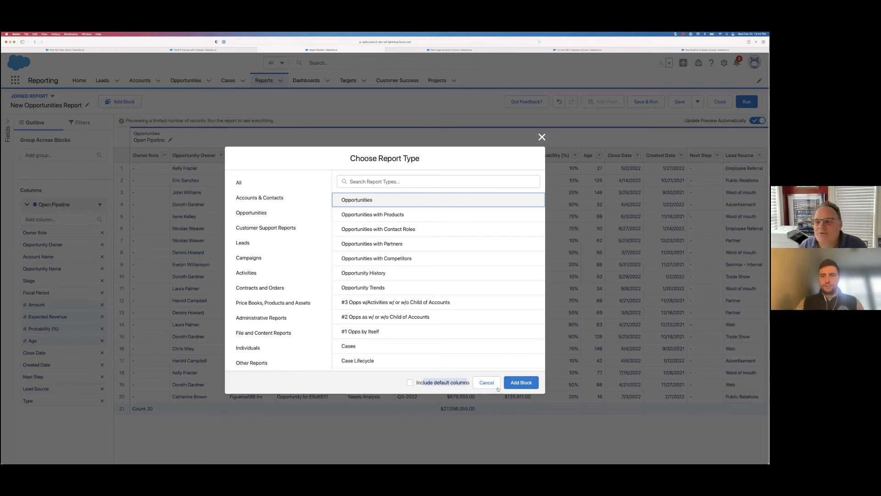
click(457, 382)
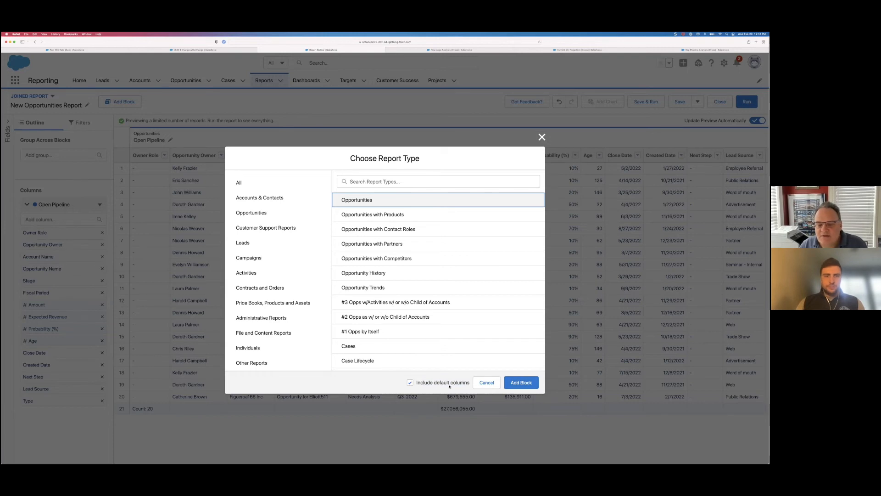
click(521, 383)
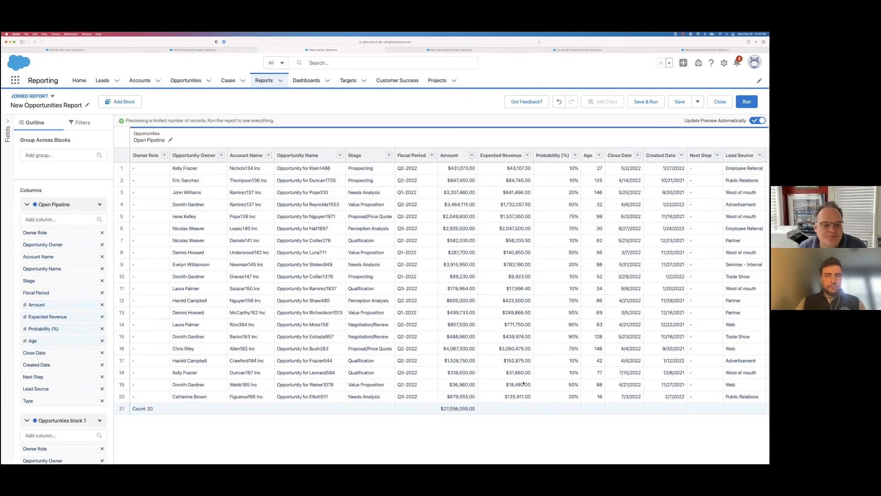
Summarize the Amount column of Opportunities block 1 by Sum
scroll(81, 365, down, 2)
scroll(81, 365, down, 5)
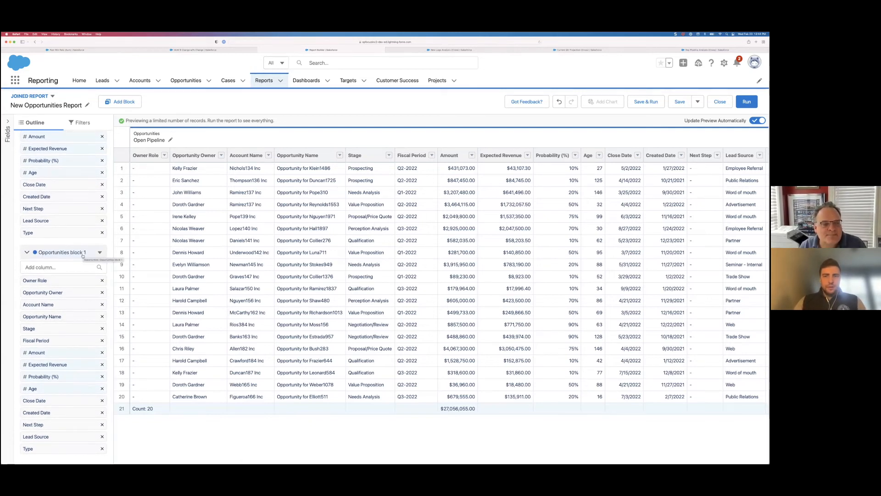
click(54, 352)
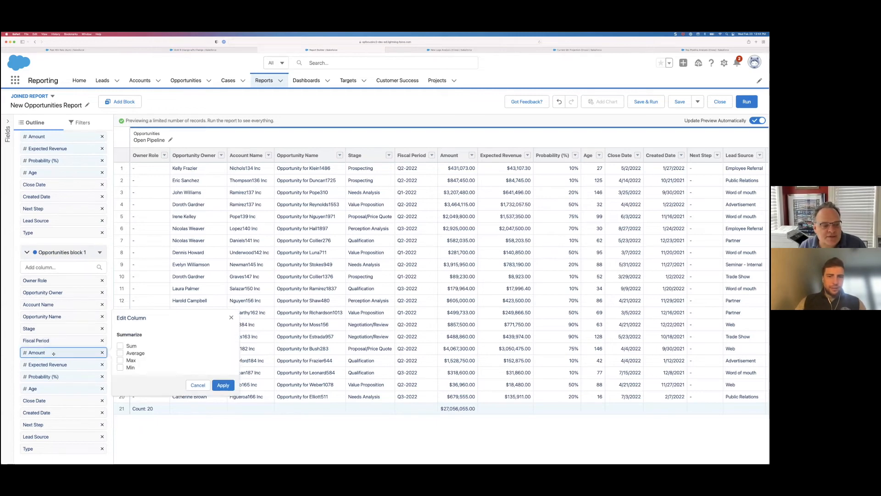
click(120, 345)
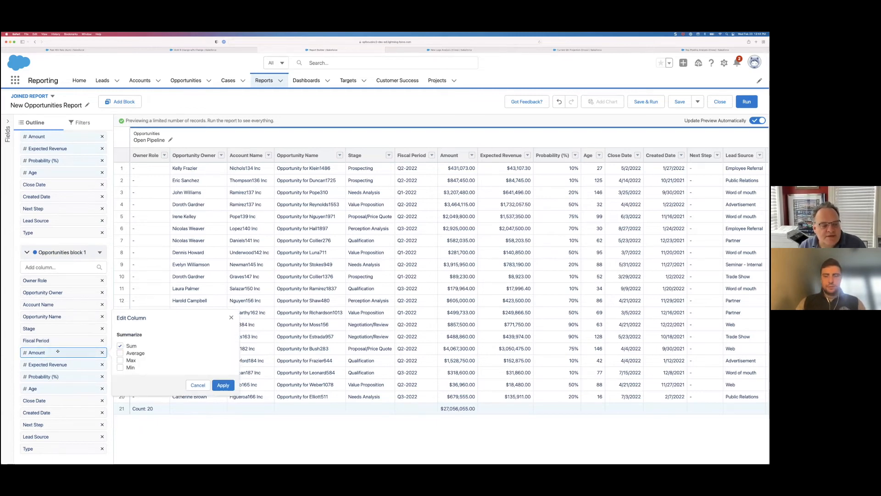
click(222, 386)
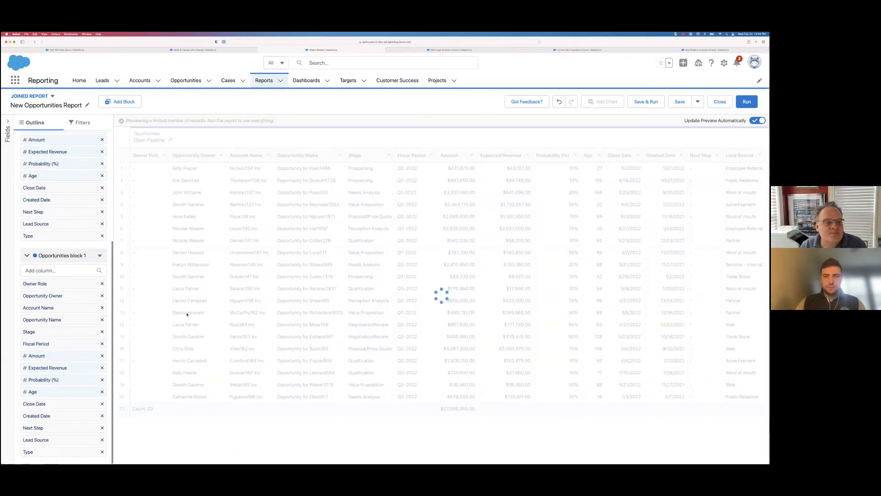
Collapse the Open Pipeline filters and set the Close Date range of Opportunities block 1 to All Time
scroll(56, 280, up, 4)
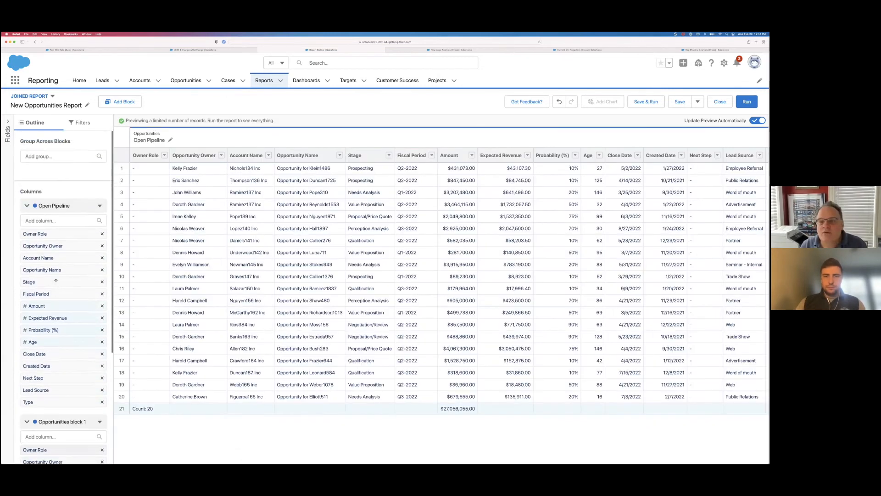
click(82, 123)
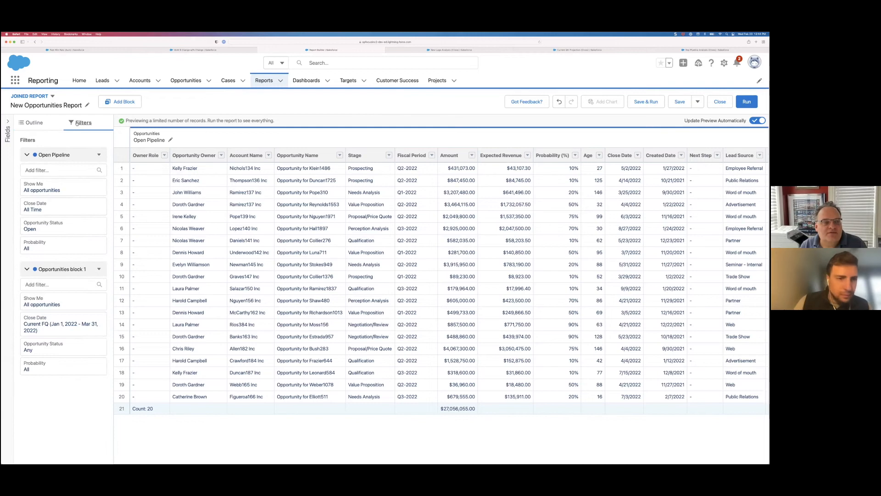
click(45, 155)
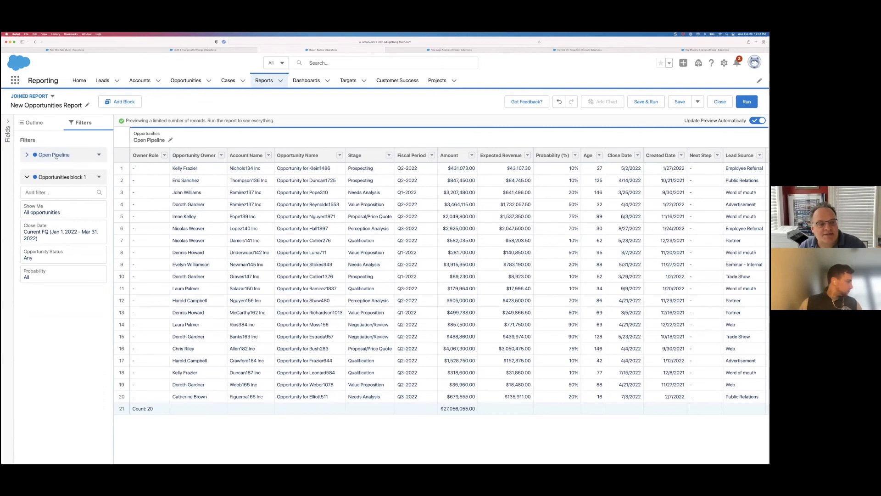
click(72, 233)
click(143, 243)
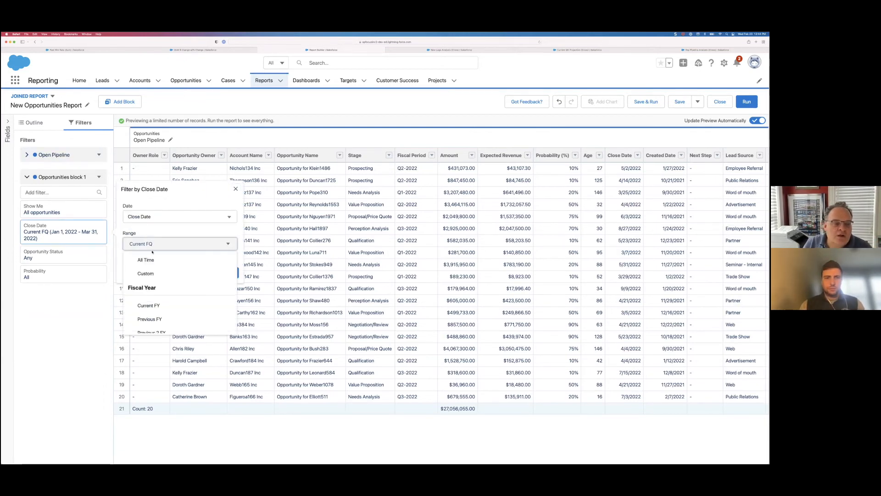
click(151, 258)
click(227, 272)
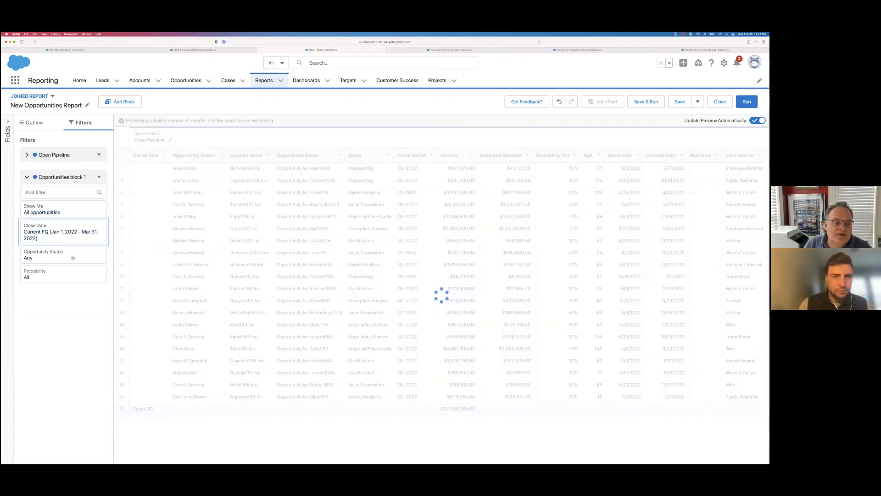
Set the Opportunity Status filter of Opportunities block 1 to Open
click(64, 248)
click(151, 254)
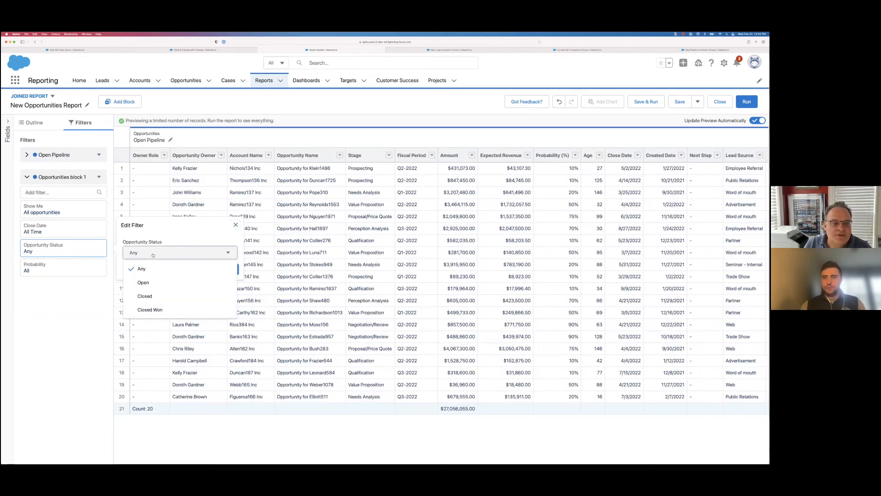
click(152, 282)
click(228, 270)
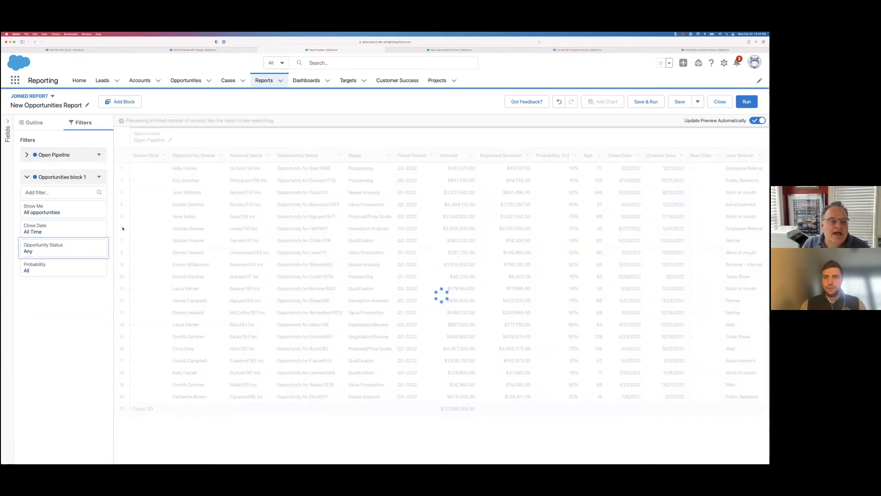
Add a Type equals New Business filter to Opportunities block 1
click(53, 192)
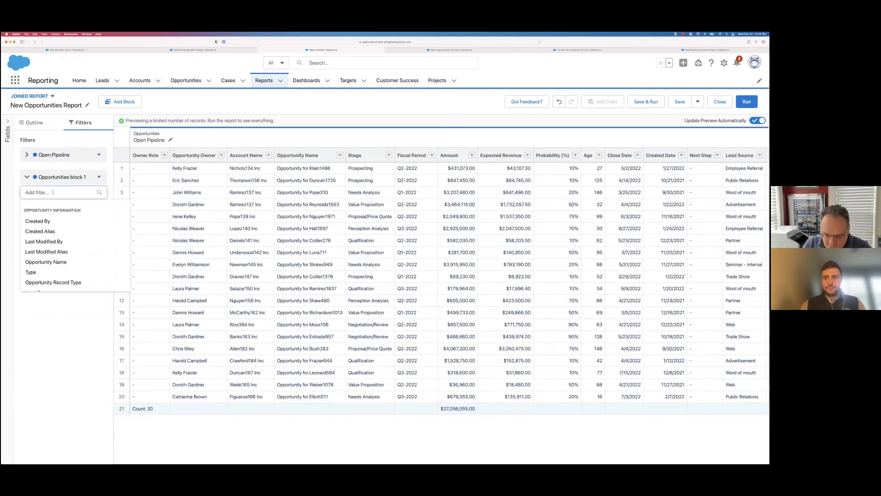
text(type)
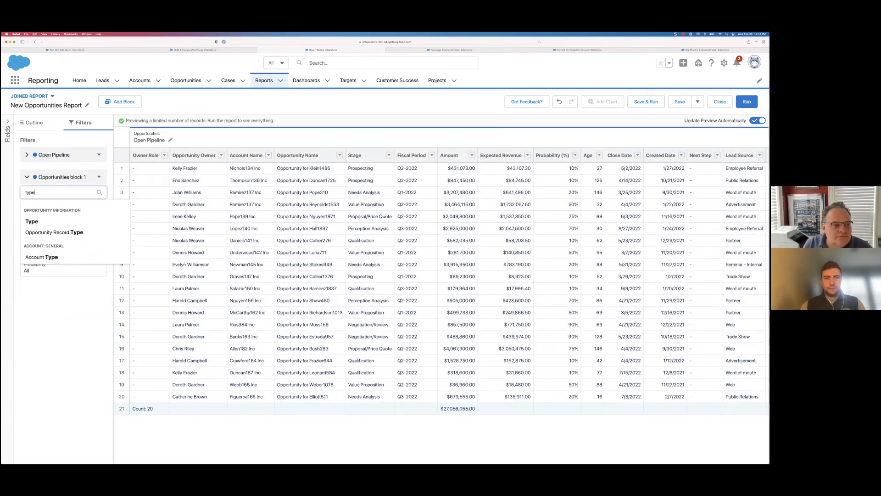
click(58, 221)
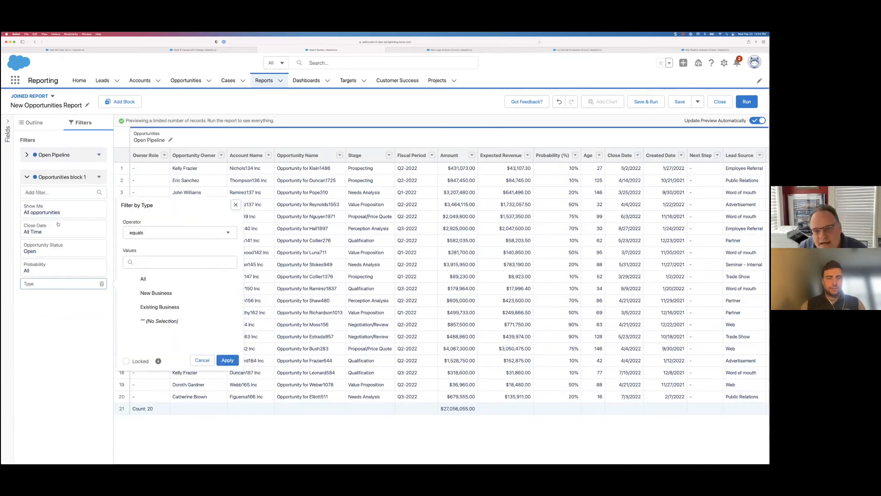
click(156, 293)
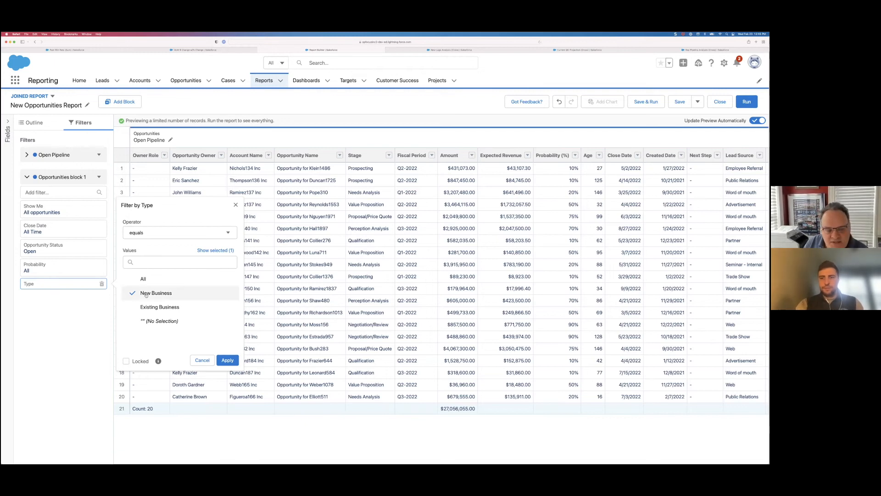
click(228, 361)
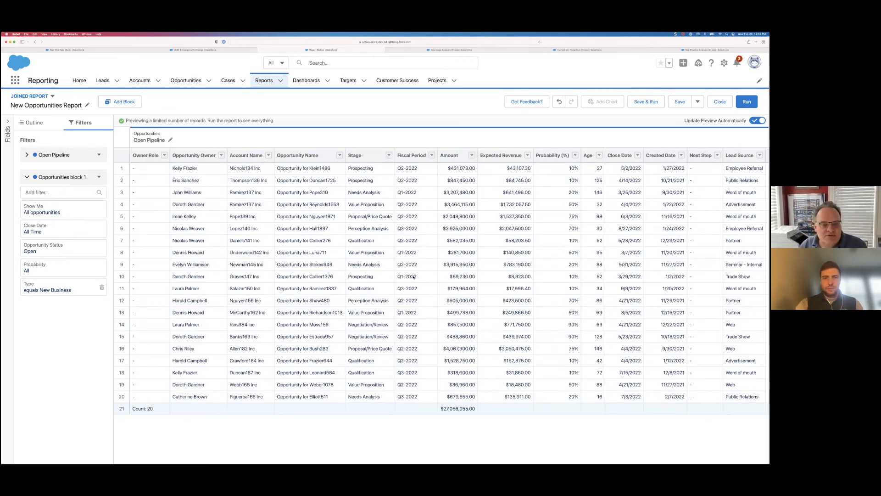
Rename Opportunities block 1 as New Business
scroll(413, 277, right, 5)
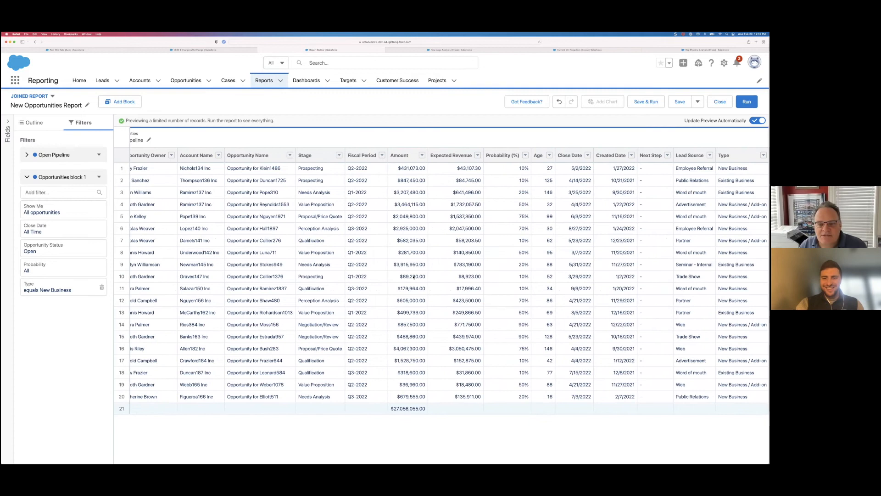
scroll(414, 276, right, 5)
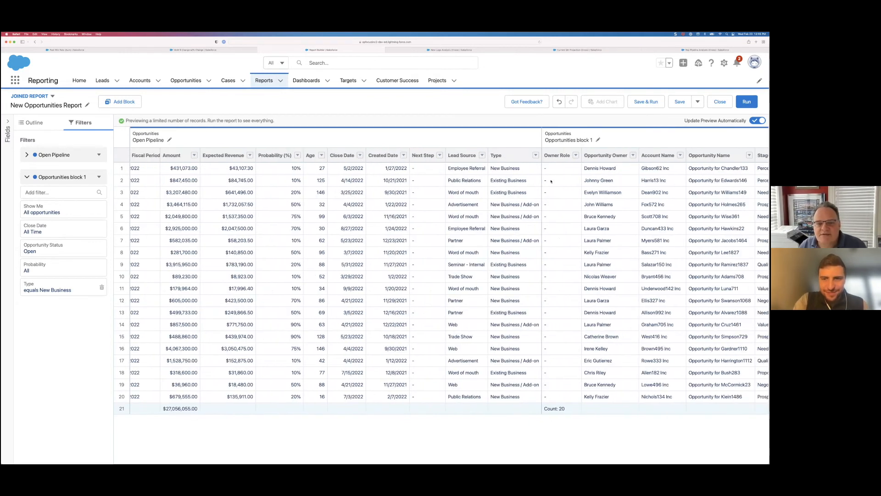
scroll(421, 138, right, 5)
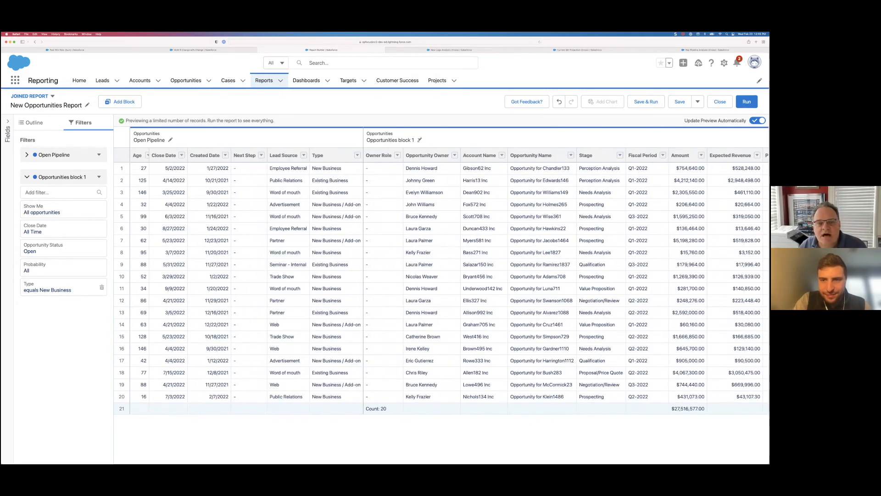
click(368, 138)
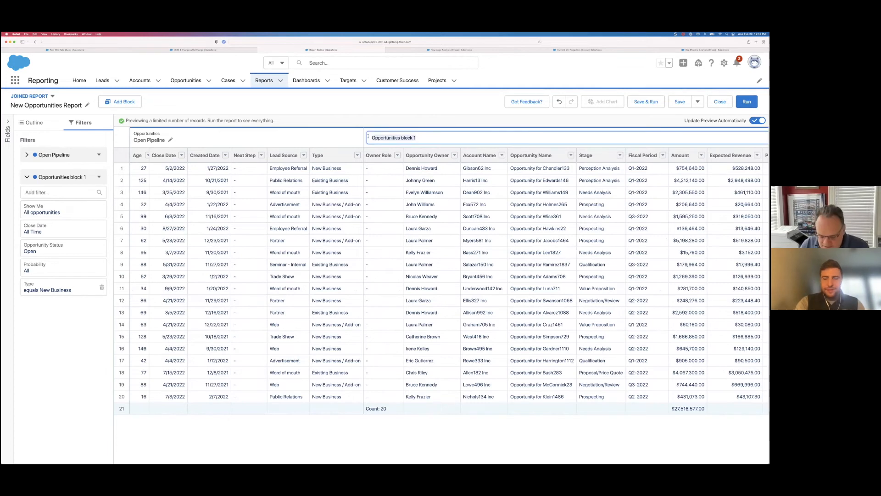
text(New Business)
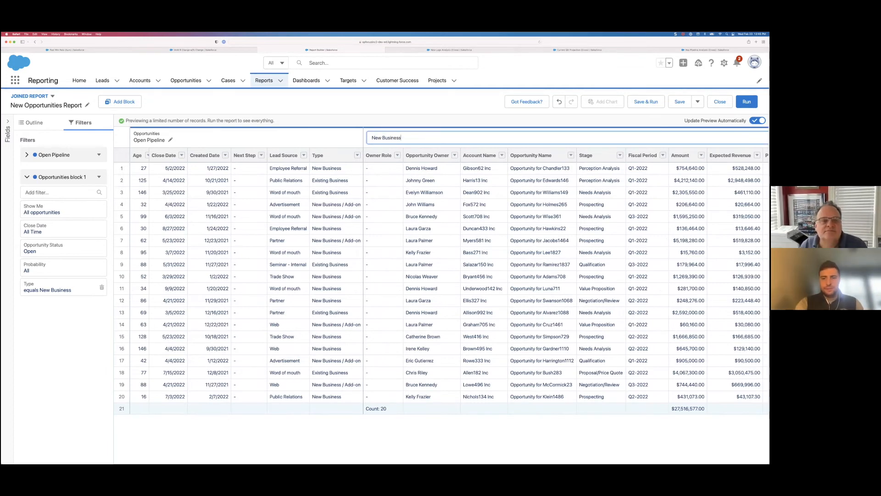
key(Return)
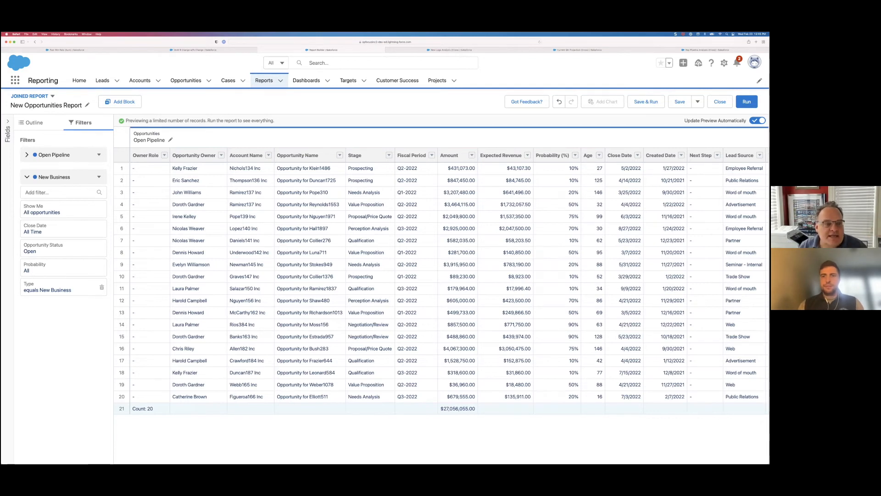
Group the joined report across blocks by the account's Industry
click(35, 123)
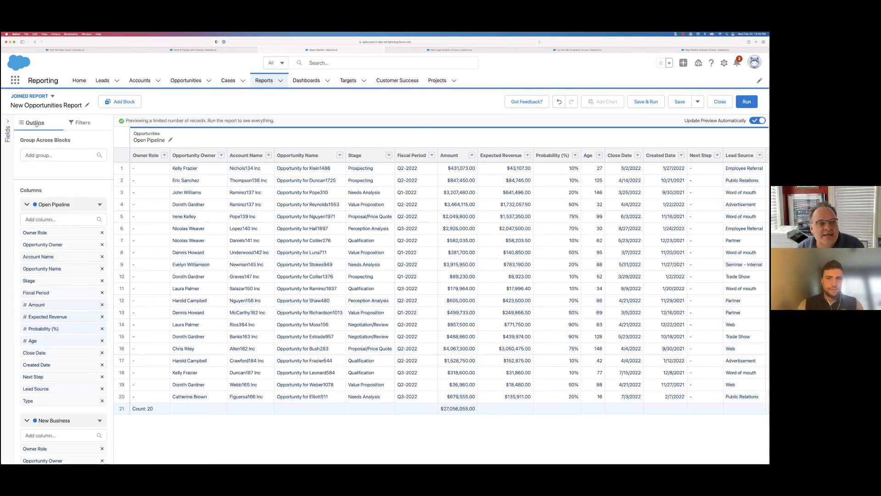
click(68, 154)
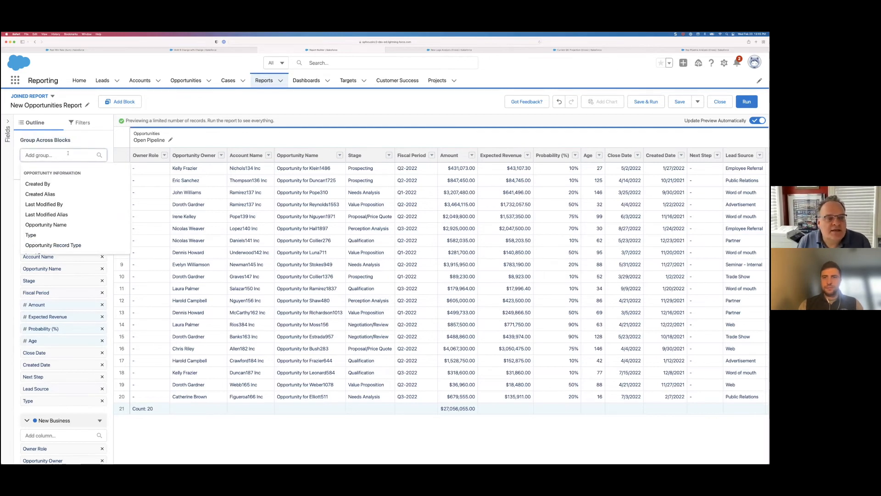
key(super+Tab)
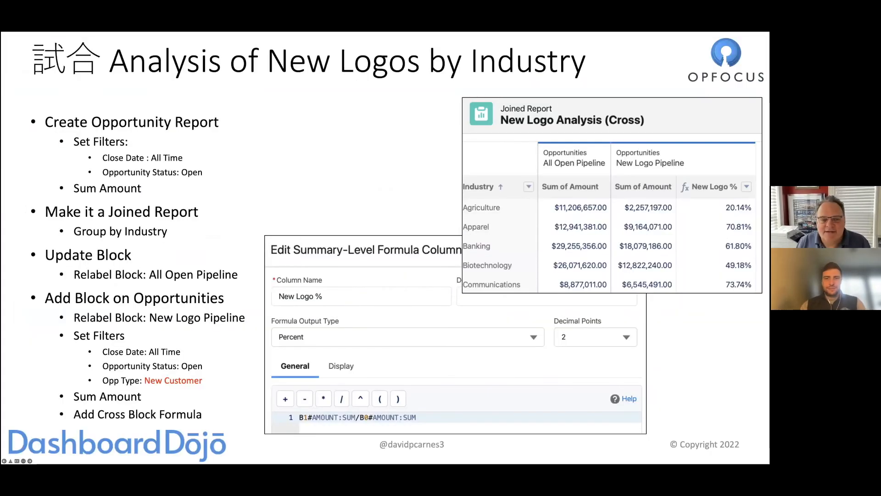
key(super+Tab)
text(indu)
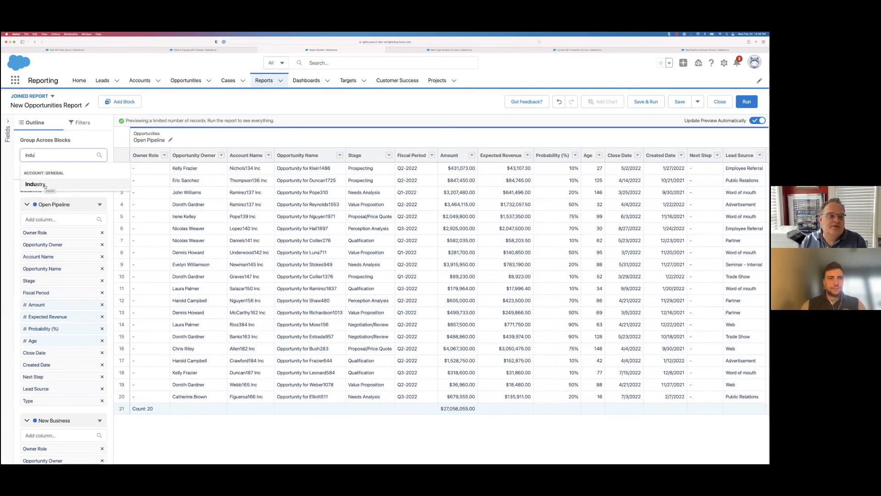
click(45, 185)
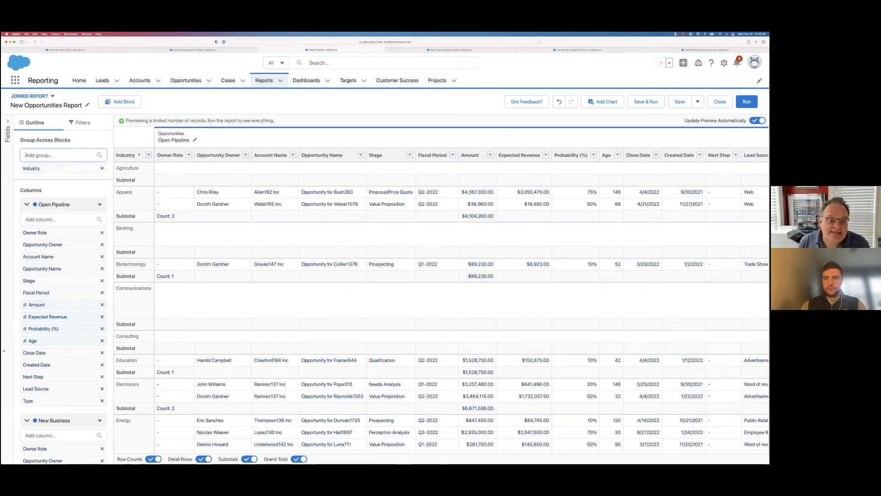
Hide the report's detail rows and collapse the Open Pipeline block's column list
click(203, 459)
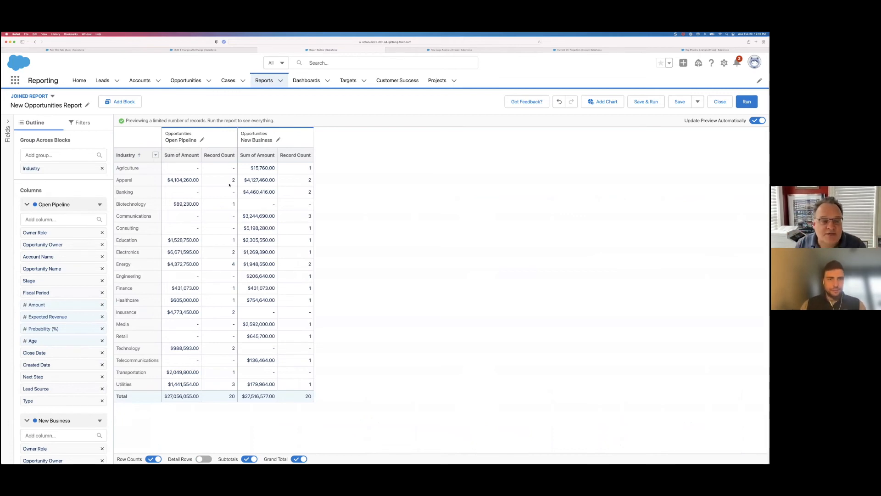
scroll(55, 324, down, 1)
scroll(55, 325, down, 8)
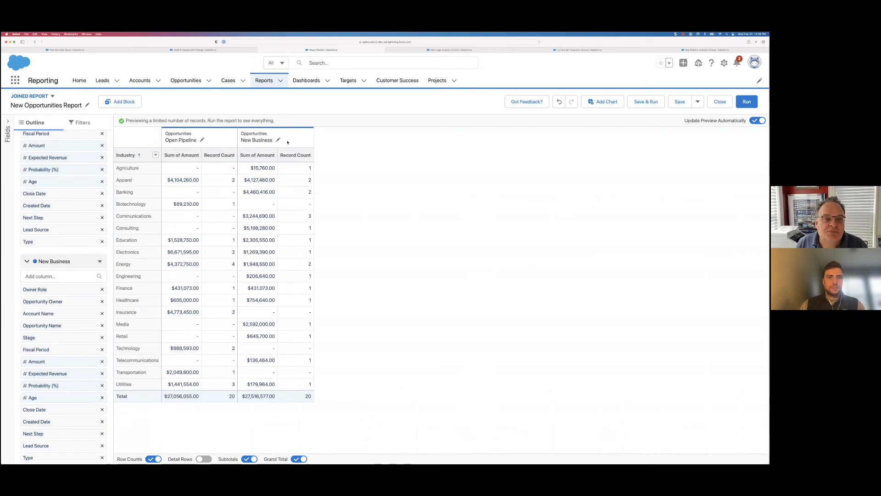
scroll(34, 237, up, 8)
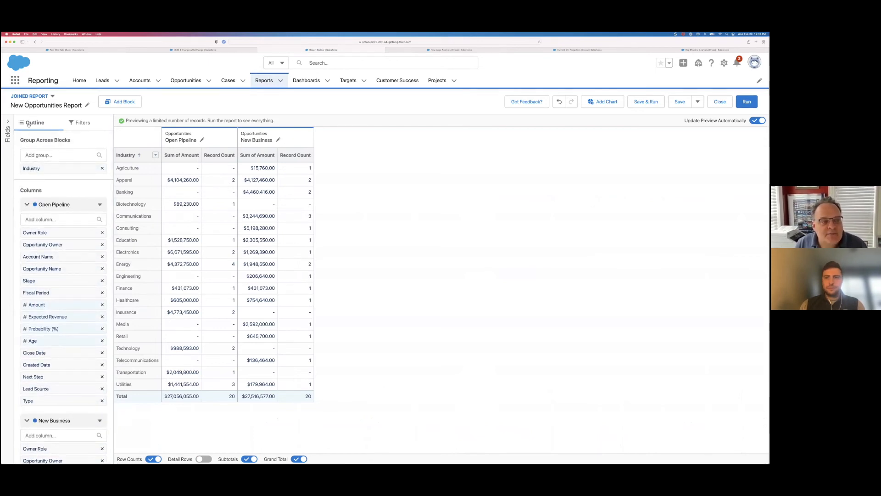
click(45, 206)
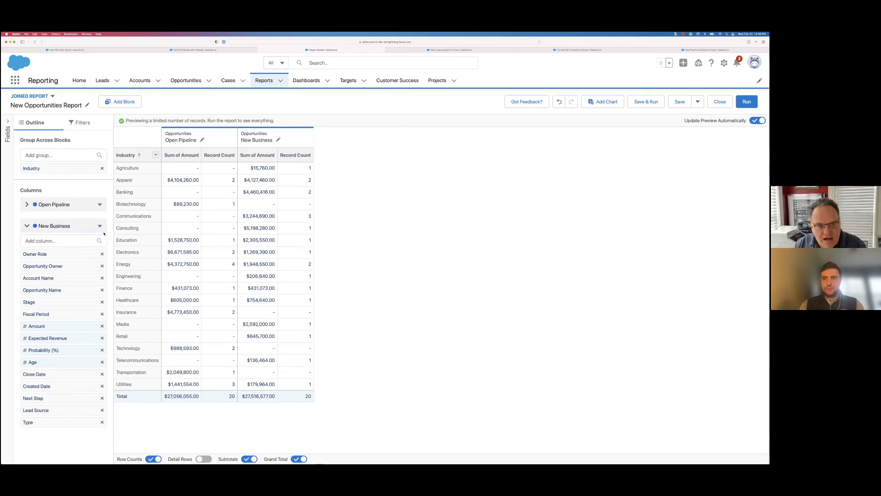
click(99, 226)
click(65, 240)
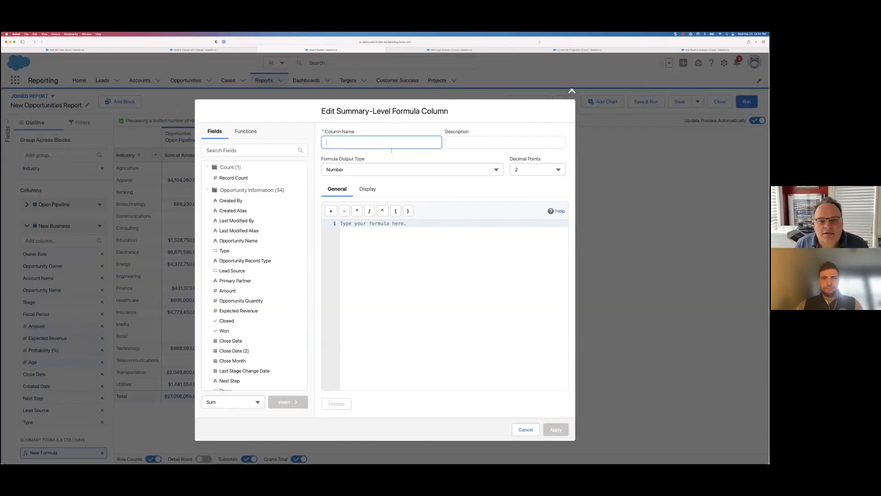
click(572, 91)
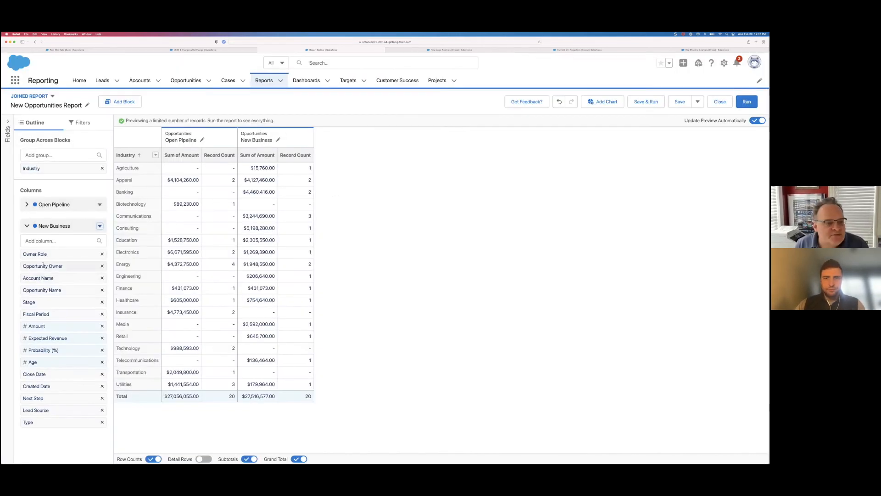
Add a cross-block summary formula to the New Business block
click(99, 227)
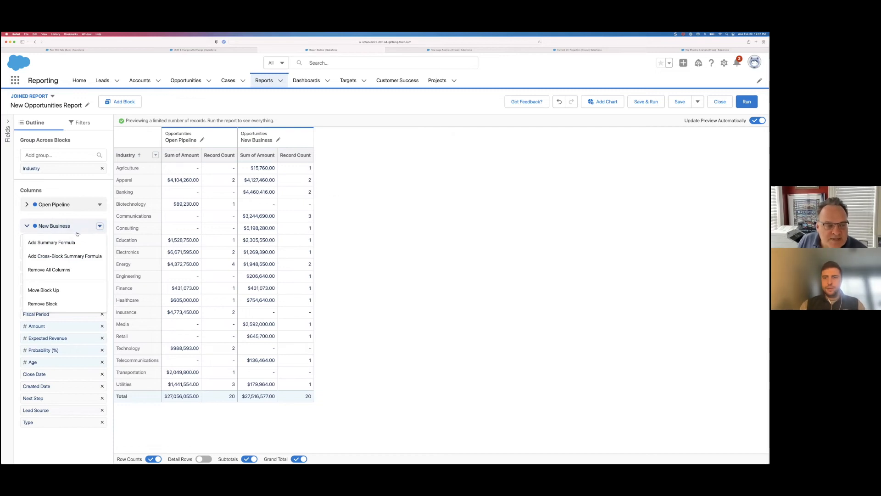
click(76, 257)
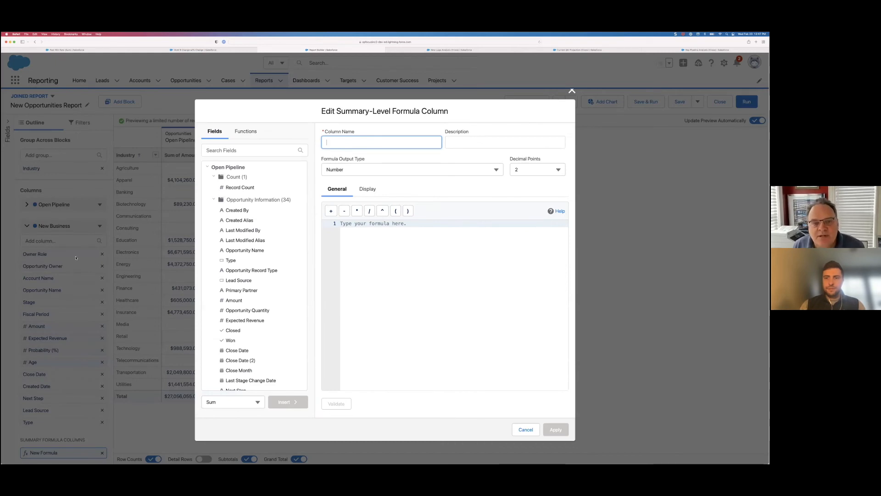
key(super+Tab)
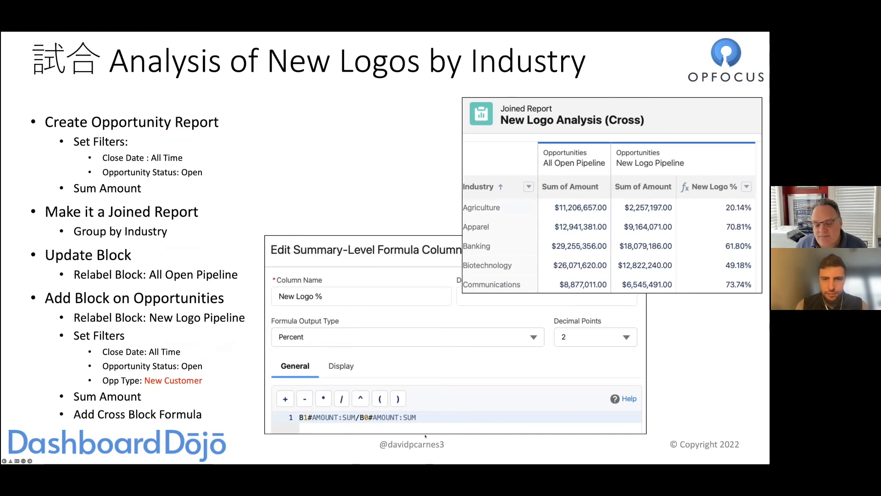
key(super+Tab)
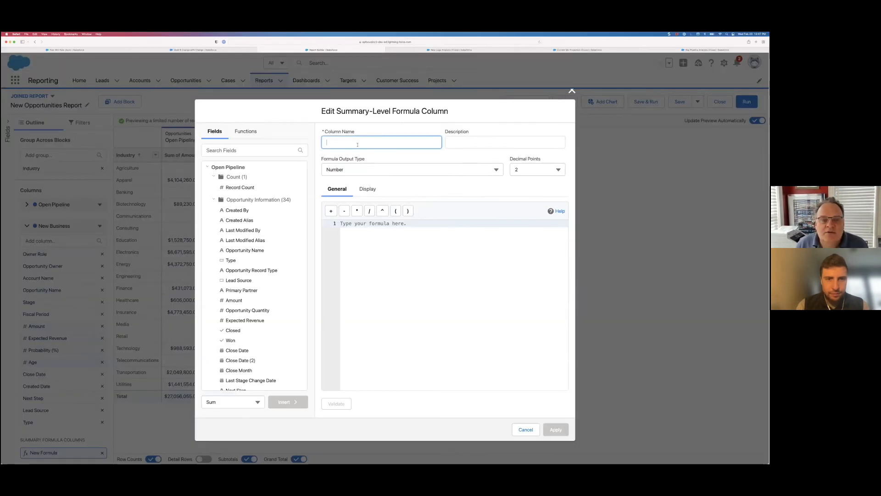
Name the formula column New Logo % and set its output type to Percent
text(New Business)
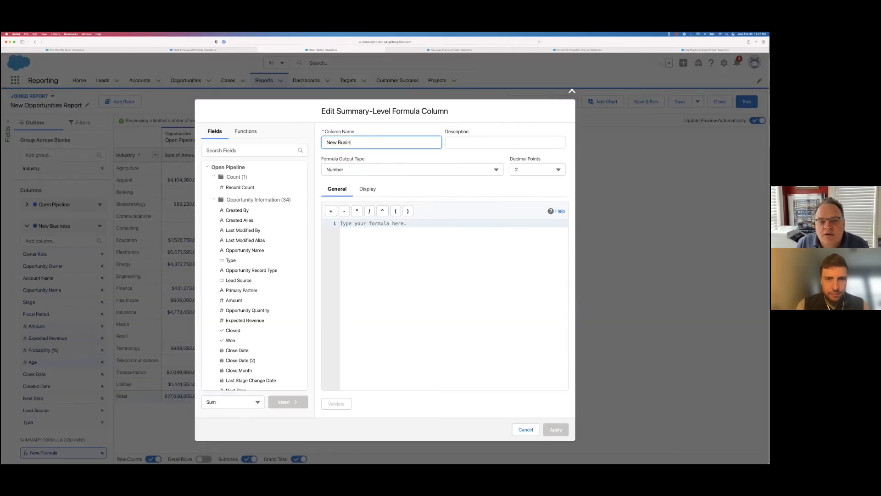
key(BackSpace)
key(BackSpace)
key(BackSpace)
key(BackSpace)
key(BackSpace)
key(BackSpace)
key(BackSpace)
key(BackSpace)
key(BackSpace)
text(Logo)
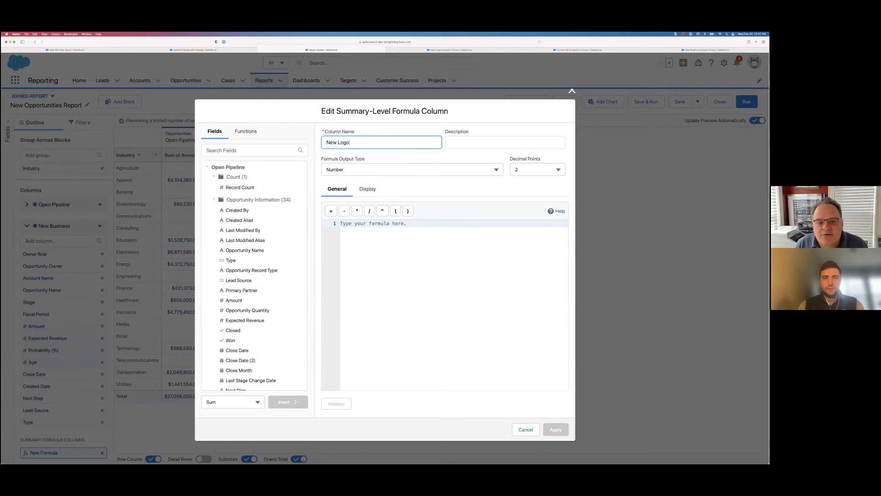
text( %)
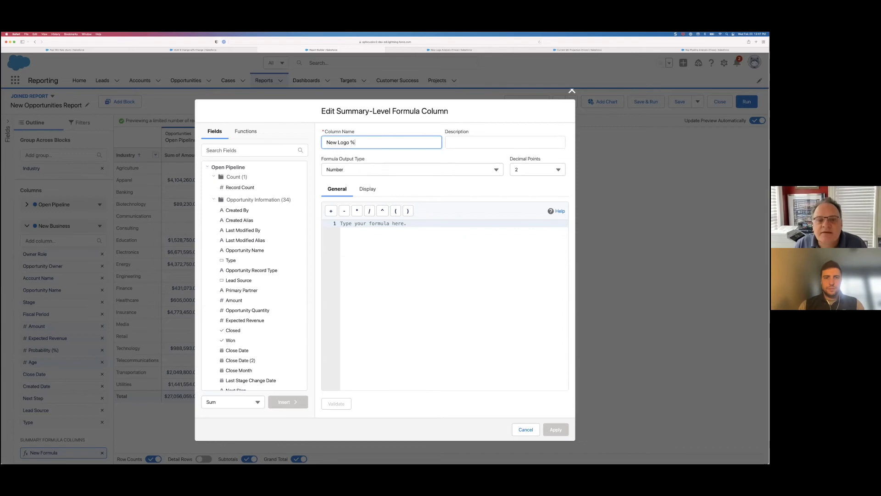
click(390, 169)
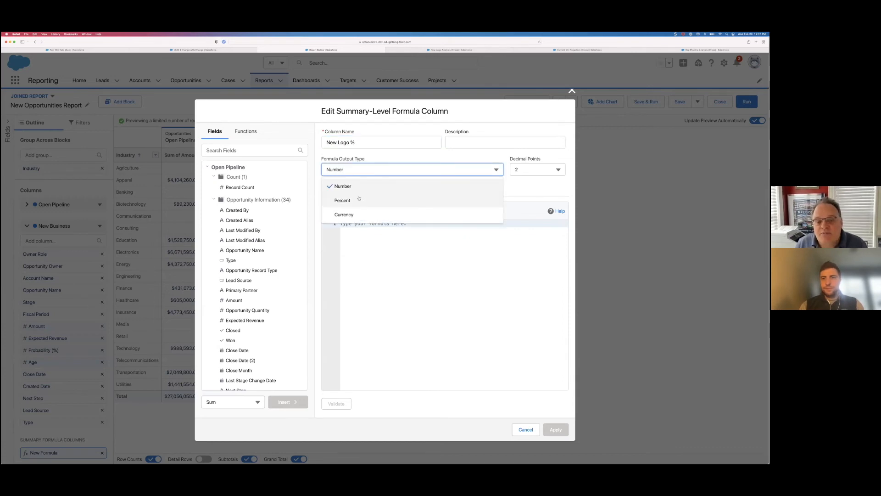
click(359, 199)
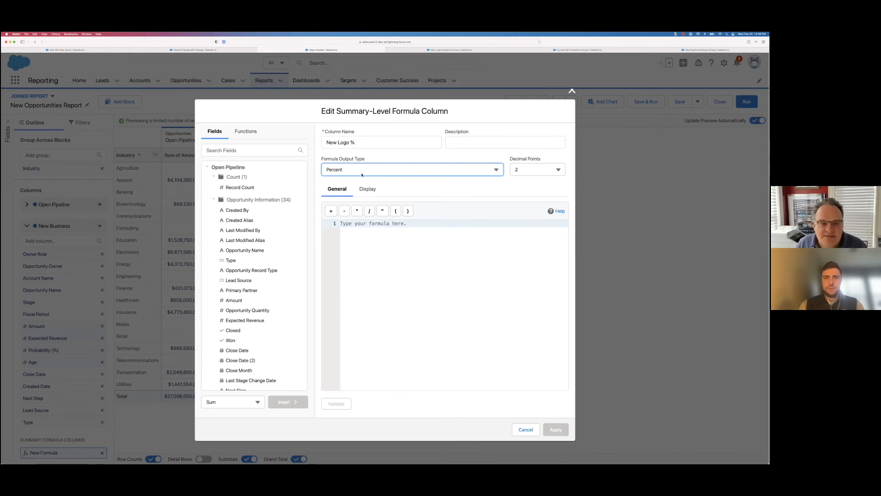
Insert the Sum of the New Business block's Amount into the formula and highlight the B1#AMOUNT:SUM reference
click(372, 236)
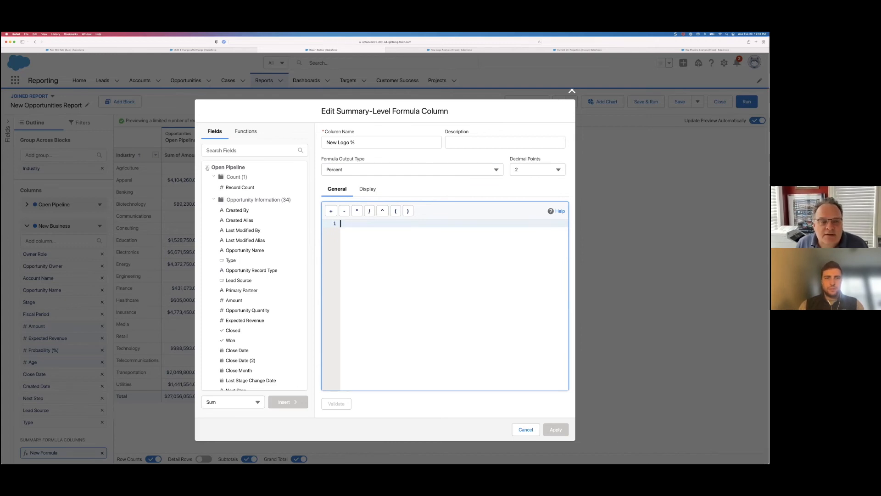
click(207, 168)
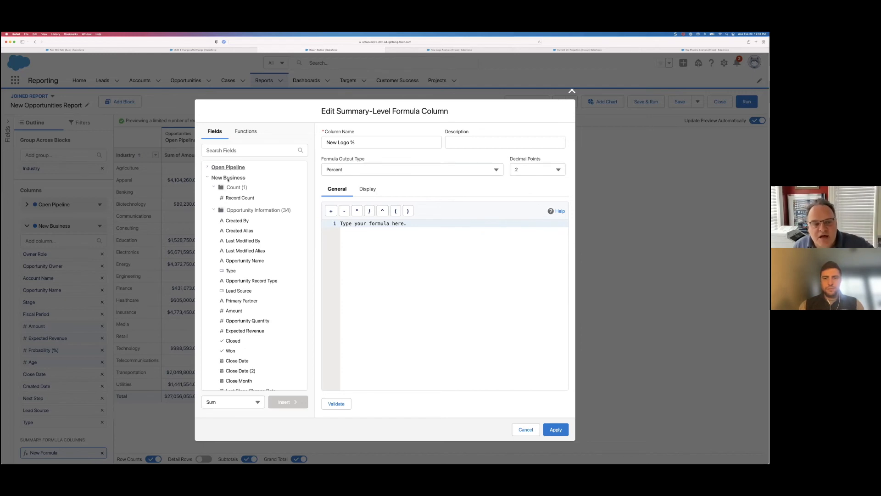
click(235, 311)
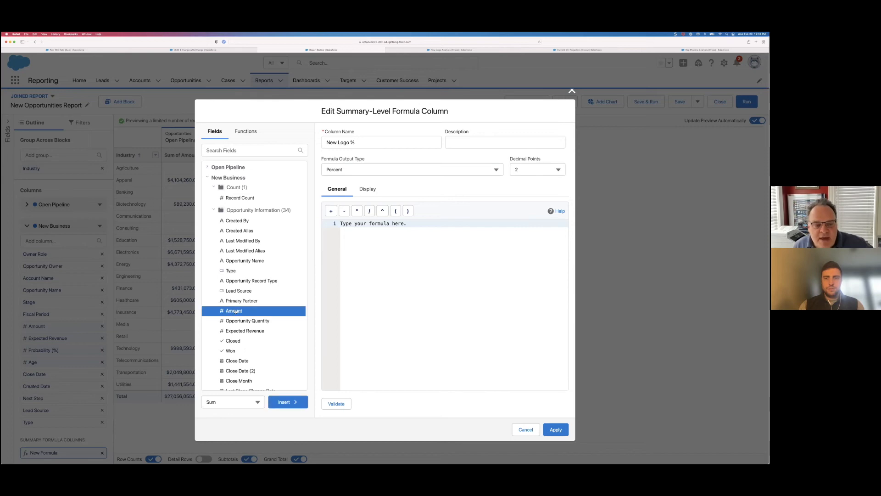
click(288, 402)
drag(341, 223, 378, 224)
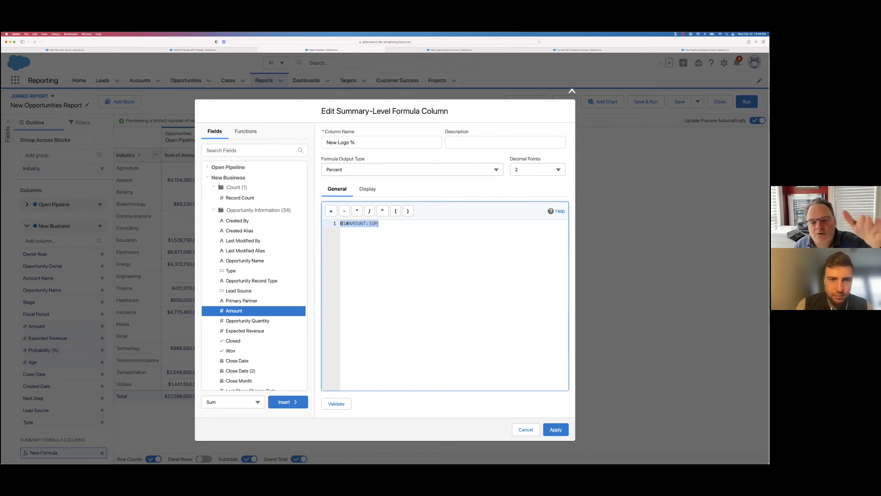
Complete the formula as B1#AMOUNT:SUM/B0#AMOUNT:SUM by dividing by the Sum of the Open Pipeline block's Amount
click(381, 224)
click(370, 211)
click(208, 177)
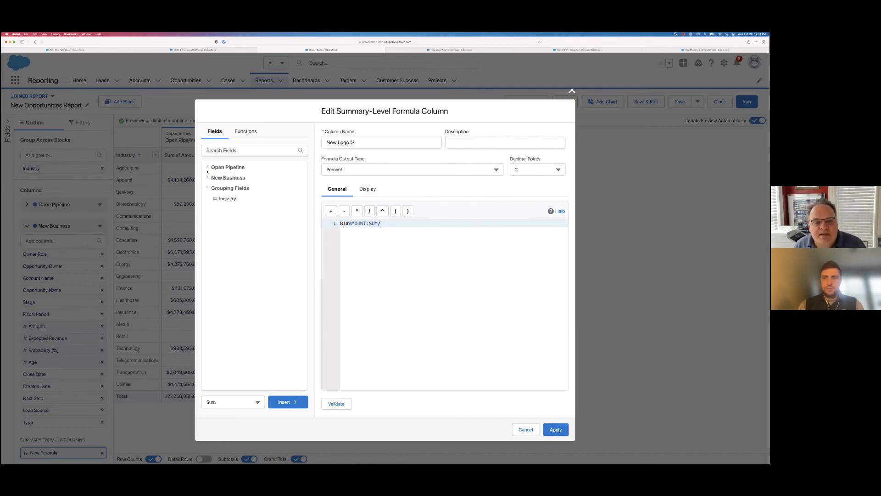
click(208, 167)
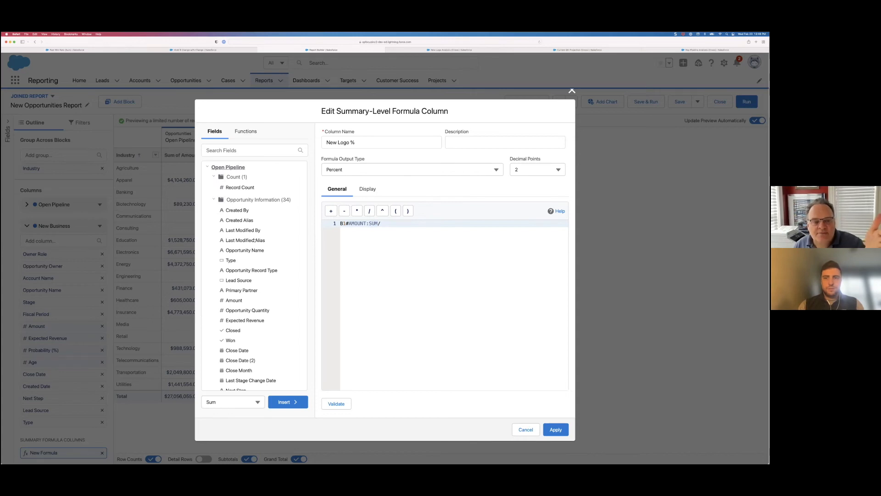
click(235, 301)
click(295, 402)
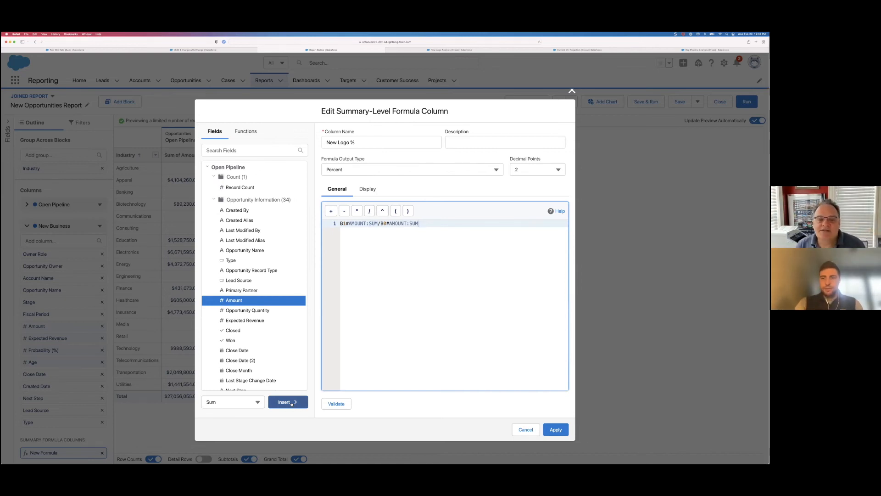
Validate and apply the New Logo % formula, and run the joined report on all records
click(337, 405)
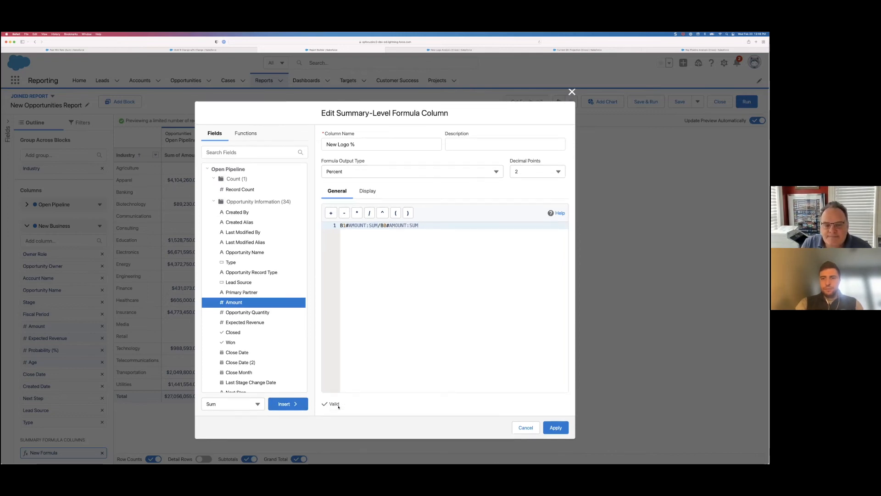
click(557, 428)
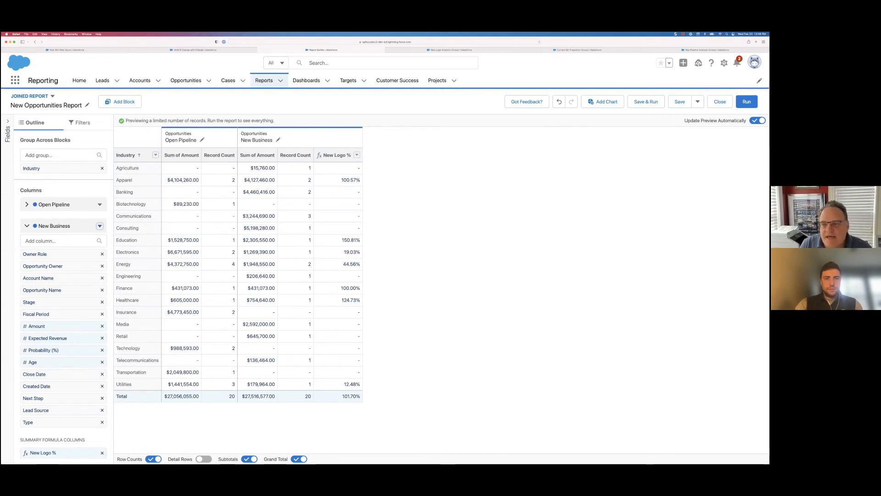
click(746, 101)
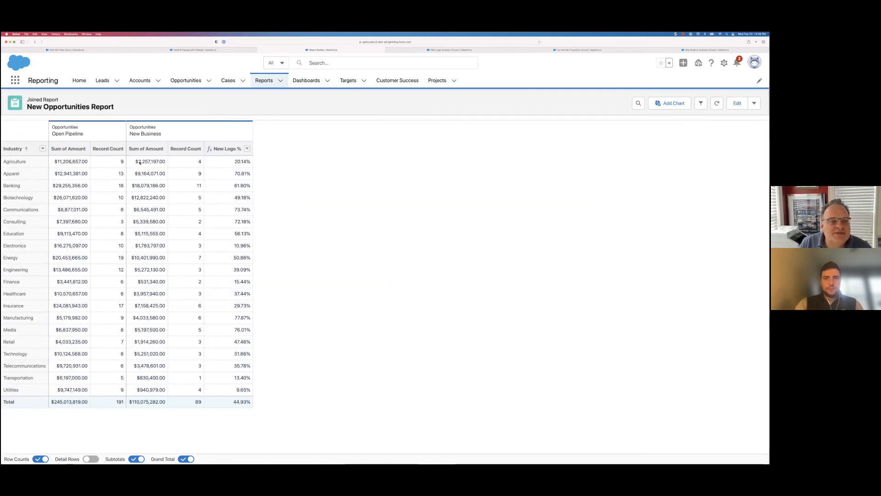
Highlight the Agriculture amounts in the New Business and Open Pipeline blocks, and hide the report's row counts
click(140, 162)
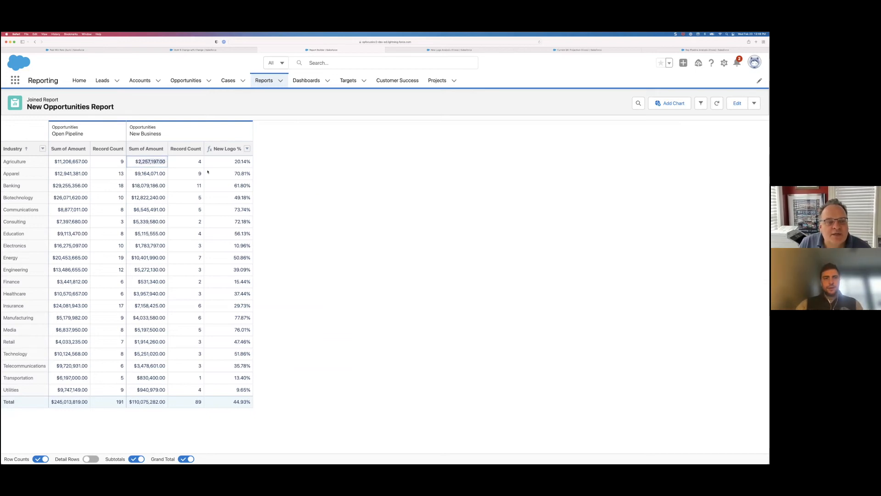
click(54, 163)
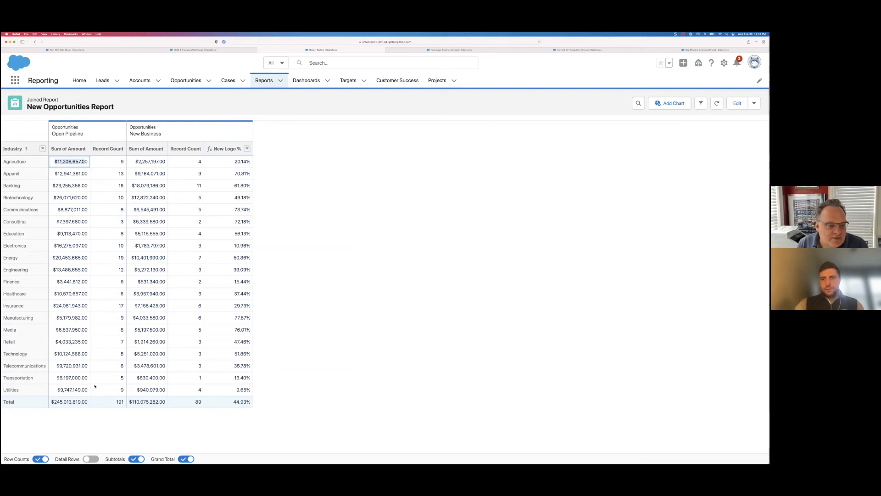
click(39, 459)
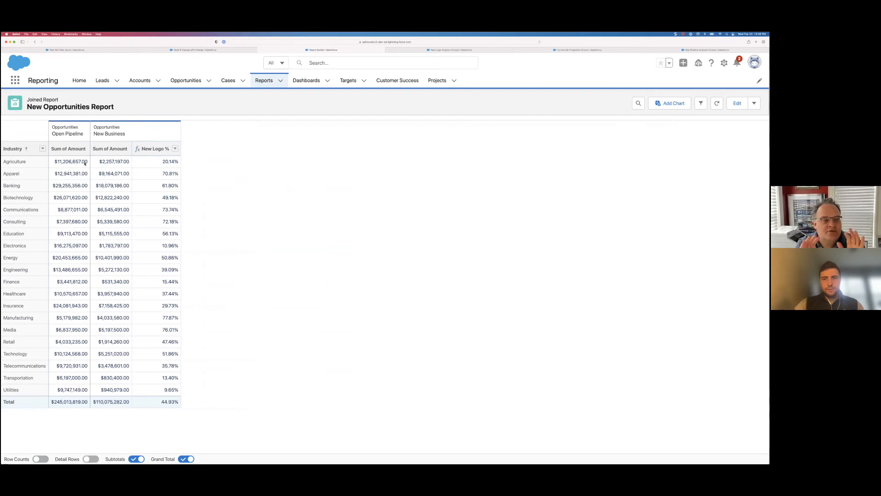
drag(56, 135, 135, 135)
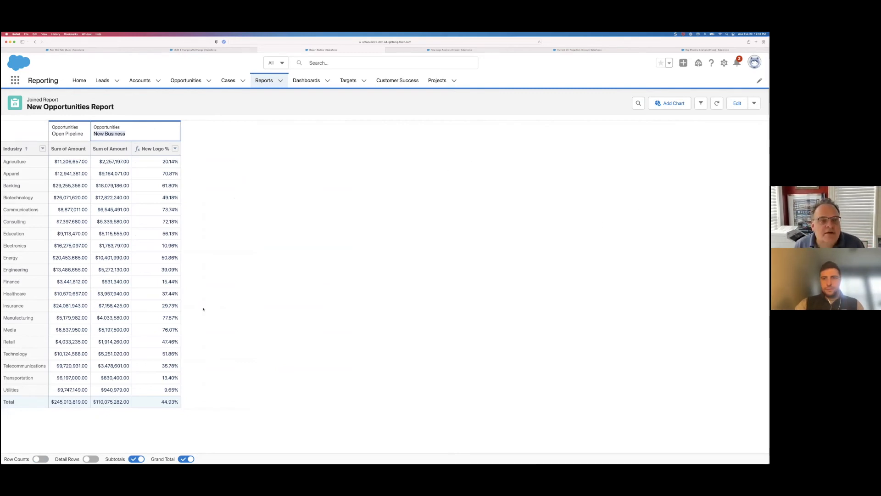
key(super+Tab)
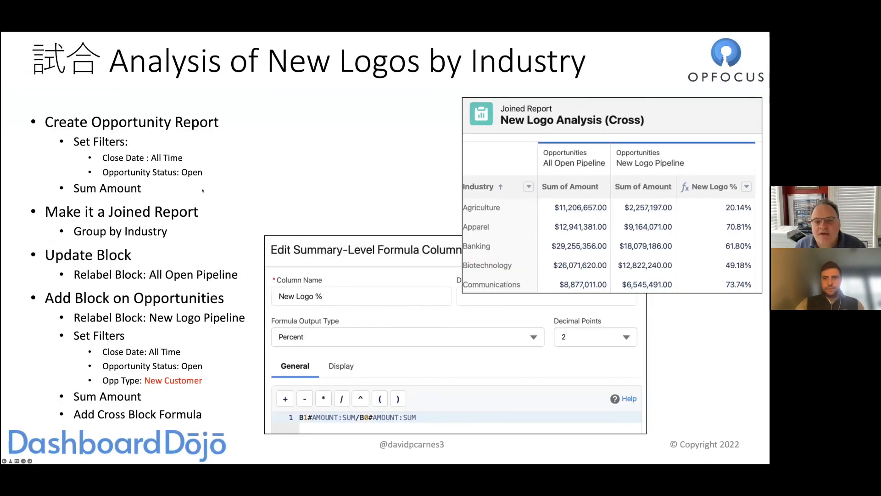
click(354, 296)
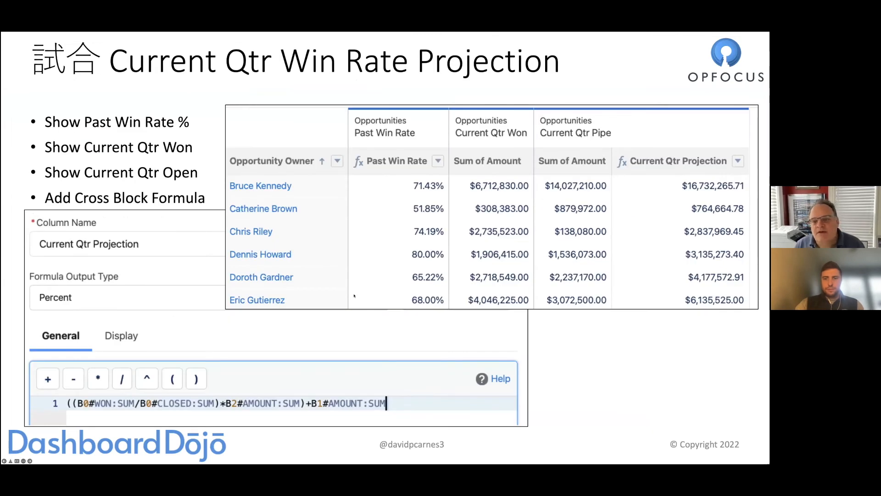